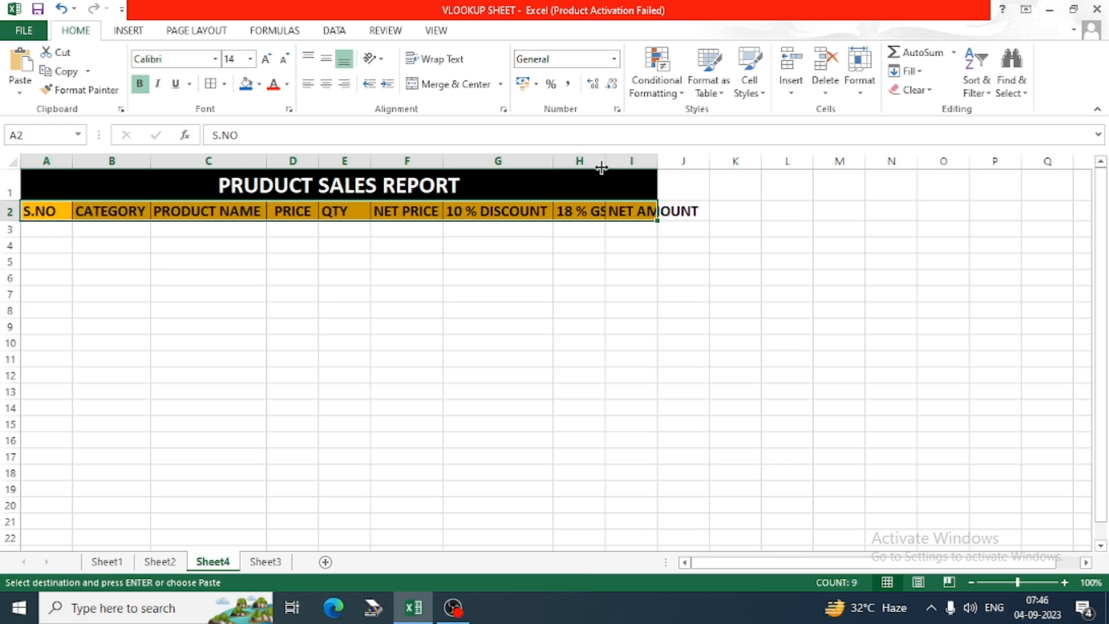
# - Autofit the widths of the 18 % GST TAX and NET AMOUNT columns to their headings
pyautogui.doubleClick(606, 161)
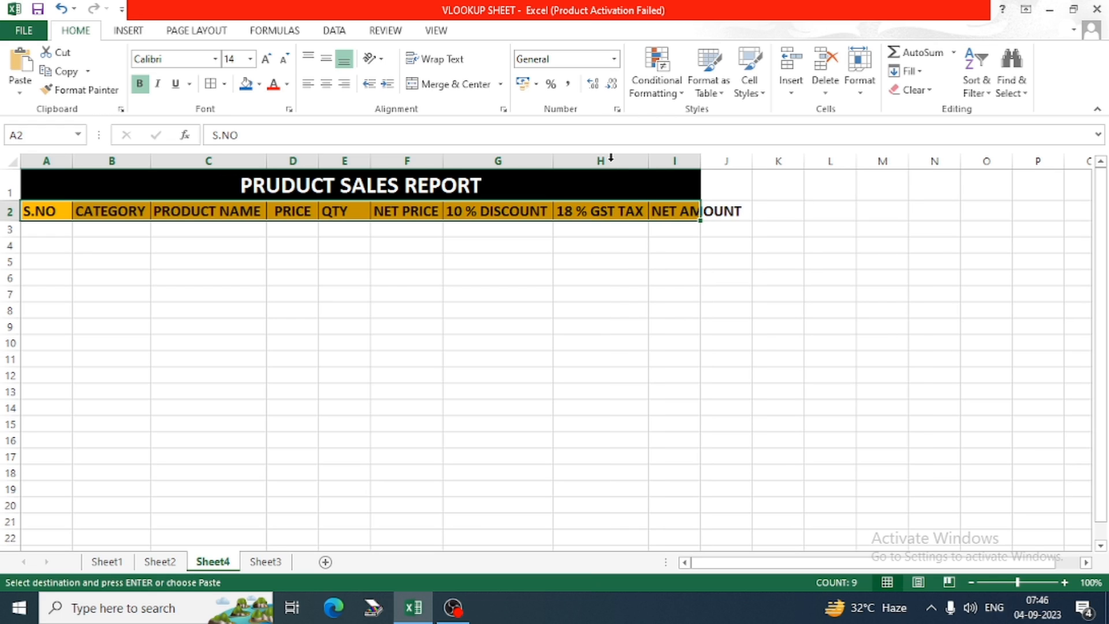
pyautogui.doubleClick(701, 161)
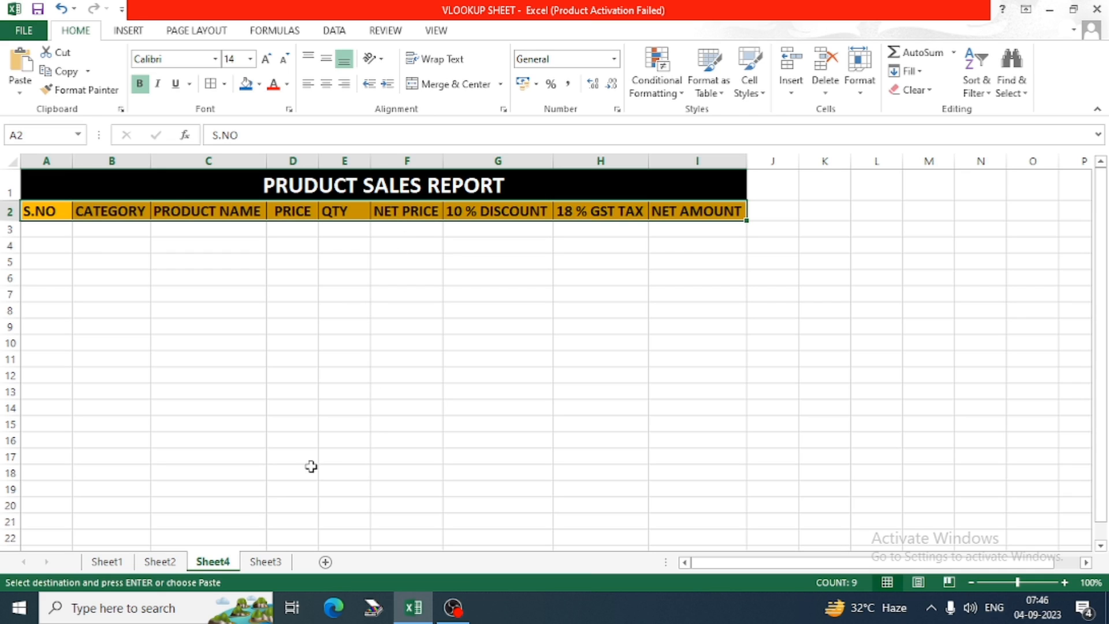
# - Enter the serial numbers 1 and 2 in cells A3 and A4 under S.NO
pyautogui.click(38, 225)
pyautogui.write('1')
pyautogui.press('Return')
pyautogui.write('2')
pyautogui.press('Return')
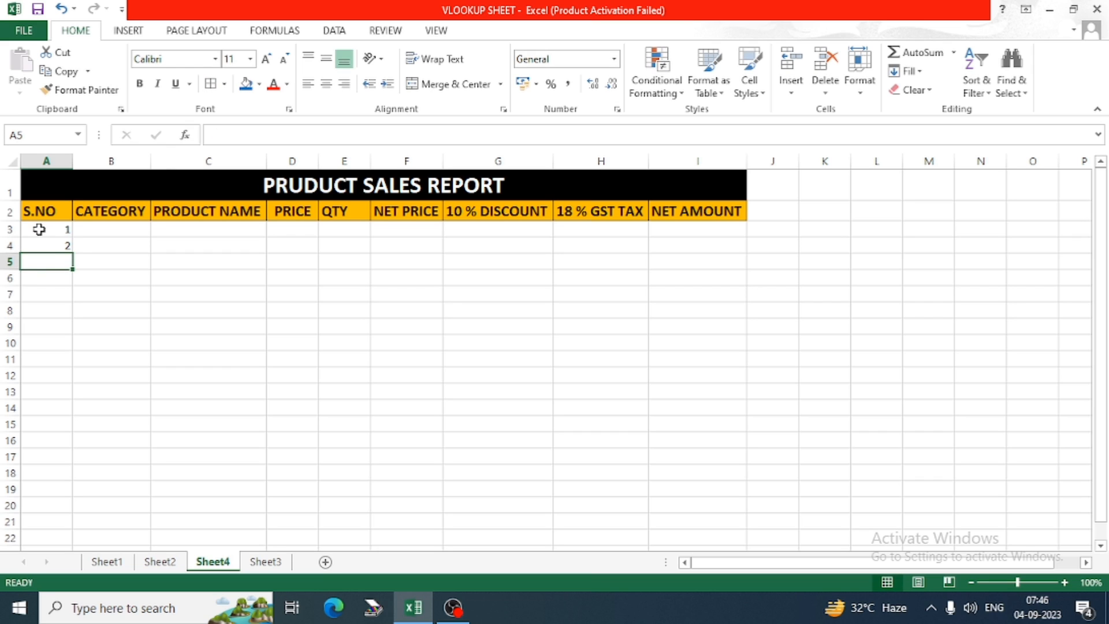
pyautogui.click(38, 229)
pyautogui.hotkey('shift', 'Down')
pyautogui.hotkey('shift', 'Down')
pyautogui.hotkey('shift', 'Down')
pyautogui.hotkey('shift', 'Down')
pyautogui.hotkey('shift', 'Down')
pyautogui.hotkey('shift', 'Down')
pyautogui.hotkey('shift', 'Down')
pyautogui.hotkey('shift', 'Down')
pyautogui.hotkey('shift', 'Down')
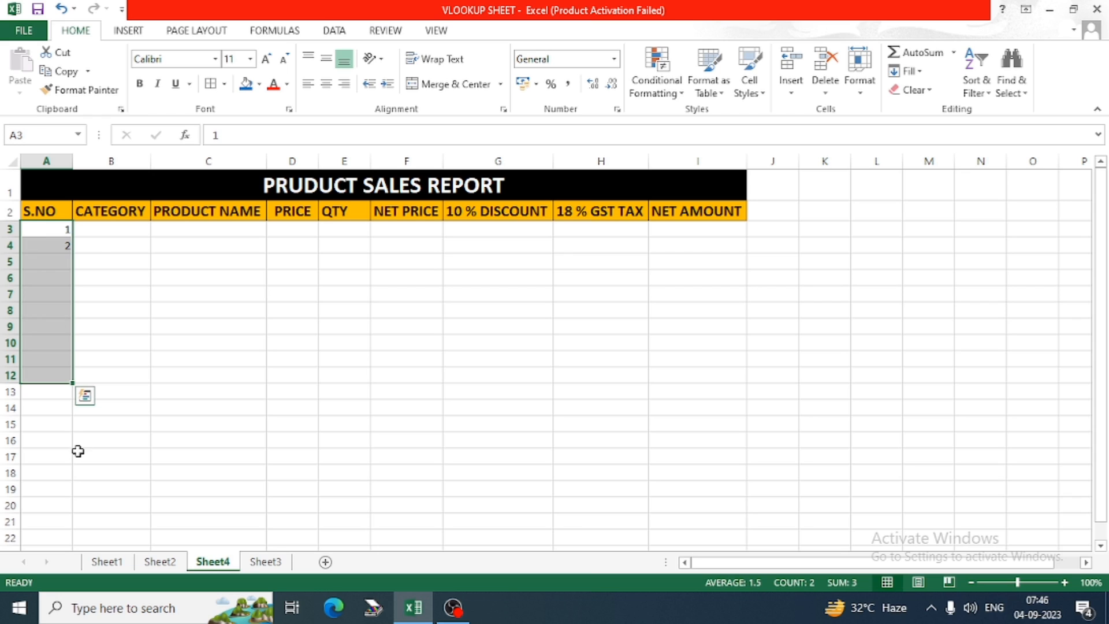
pyautogui.click(103, 236)
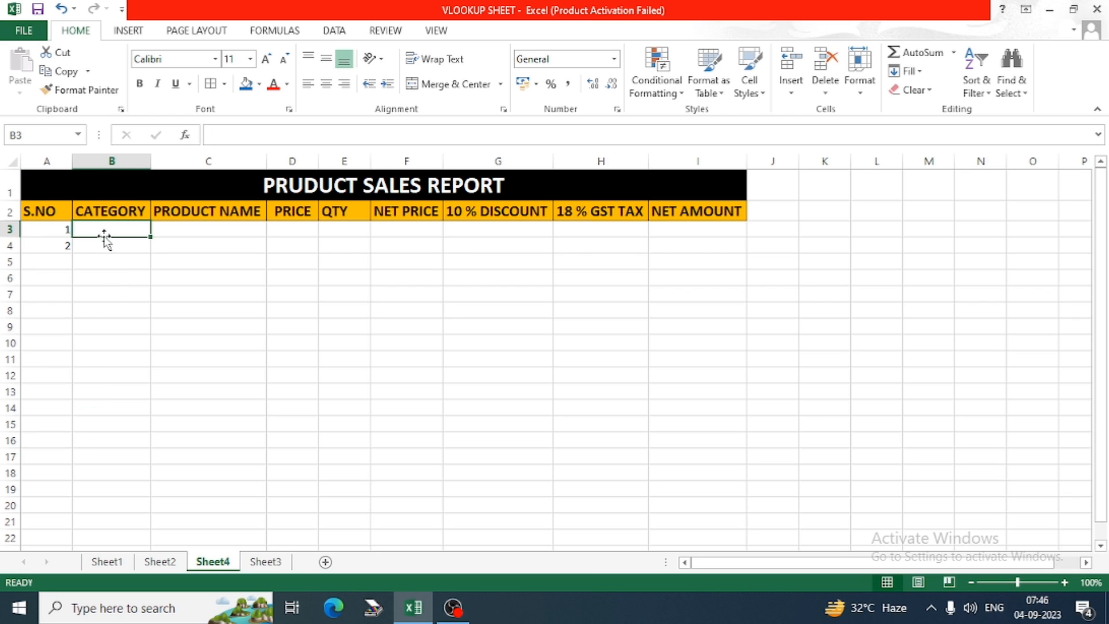
pyautogui.click(181, 232)
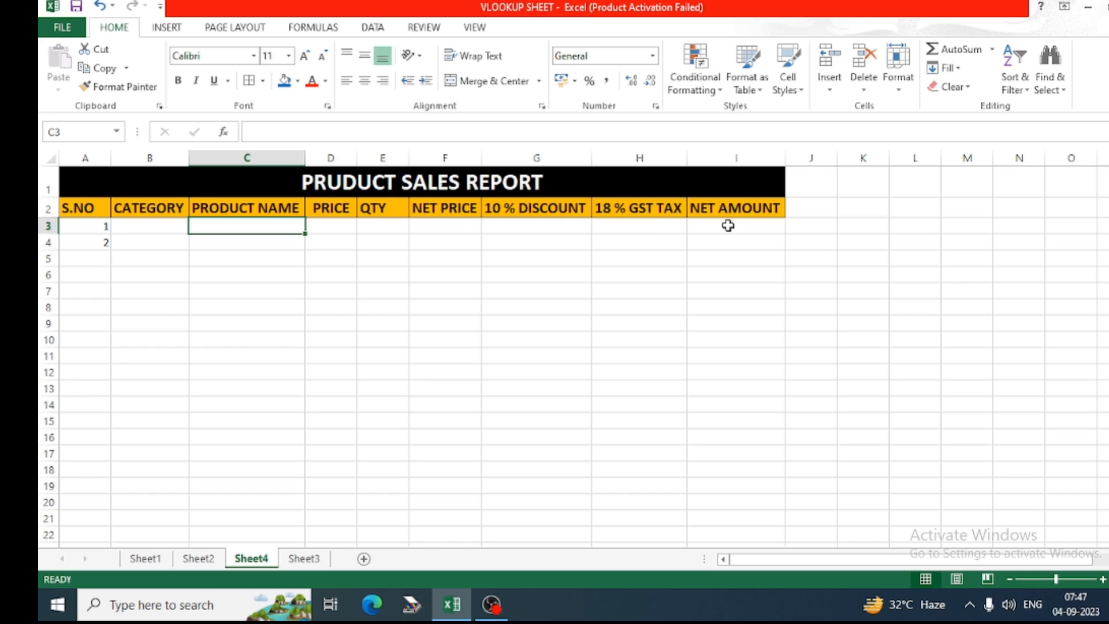
# - On Sheet2, calculate the first product's net price in cell F3 with the formula =D3*E3
pyautogui.click(198, 558)
pyautogui.click(76, 230)
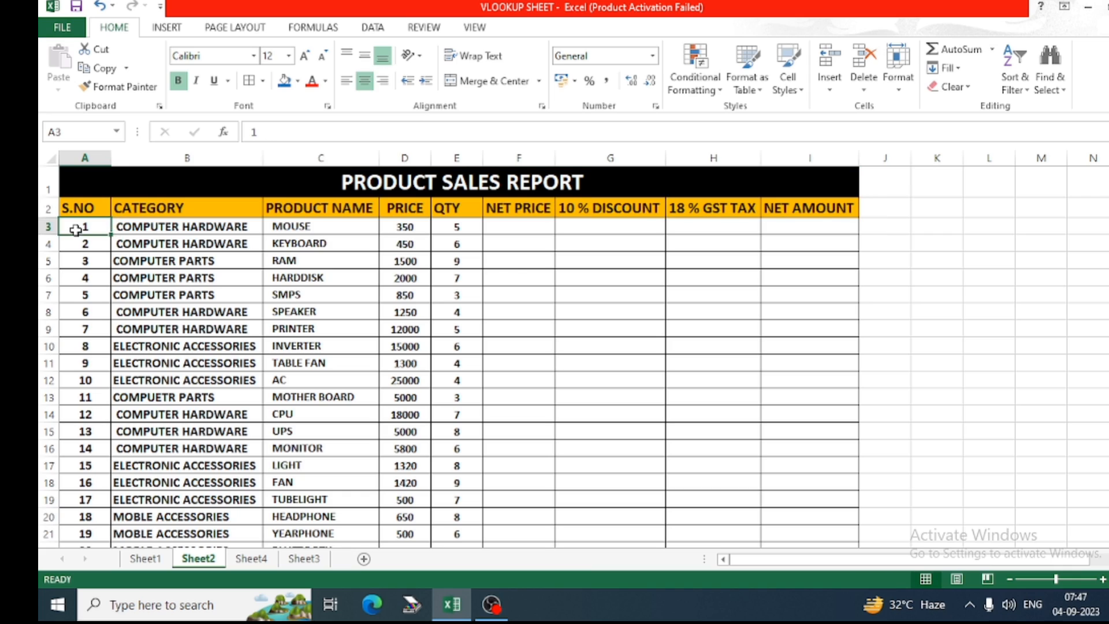
pyautogui.click(499, 227)
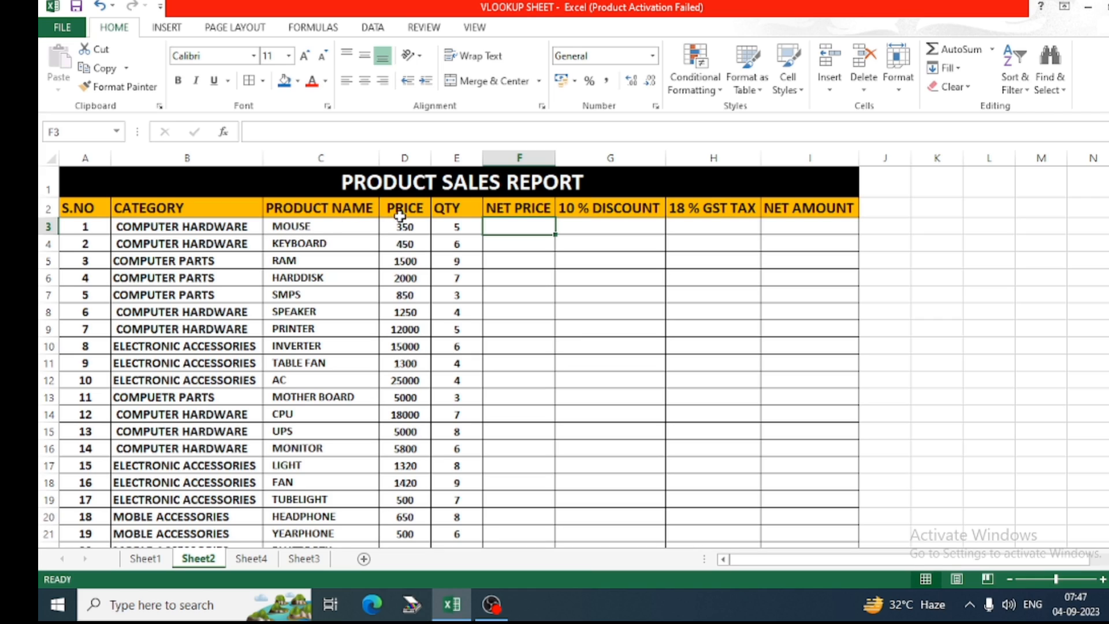
pyautogui.click(452, 228)
pyautogui.click(515, 225)
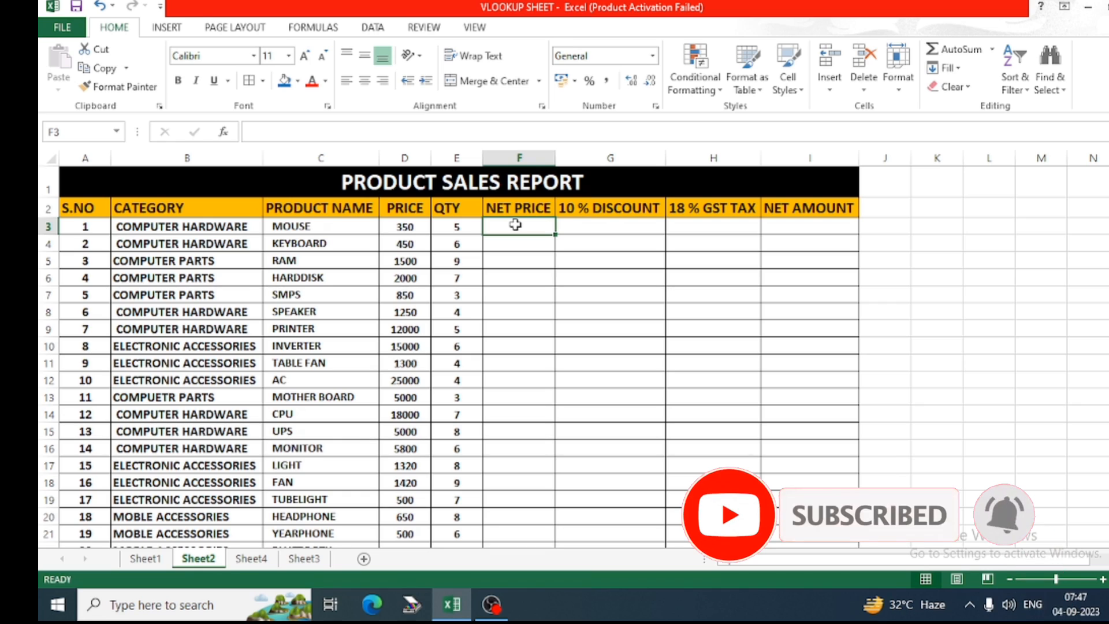
pyautogui.doubleClick(516, 225)
pyautogui.write('=')
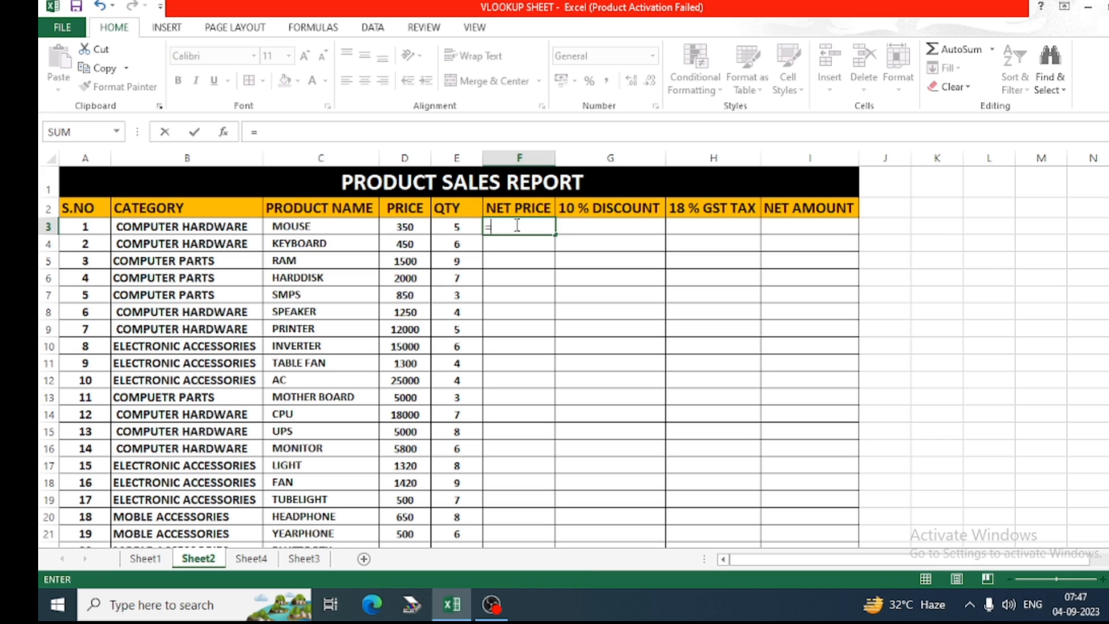
pyautogui.click(400, 227)
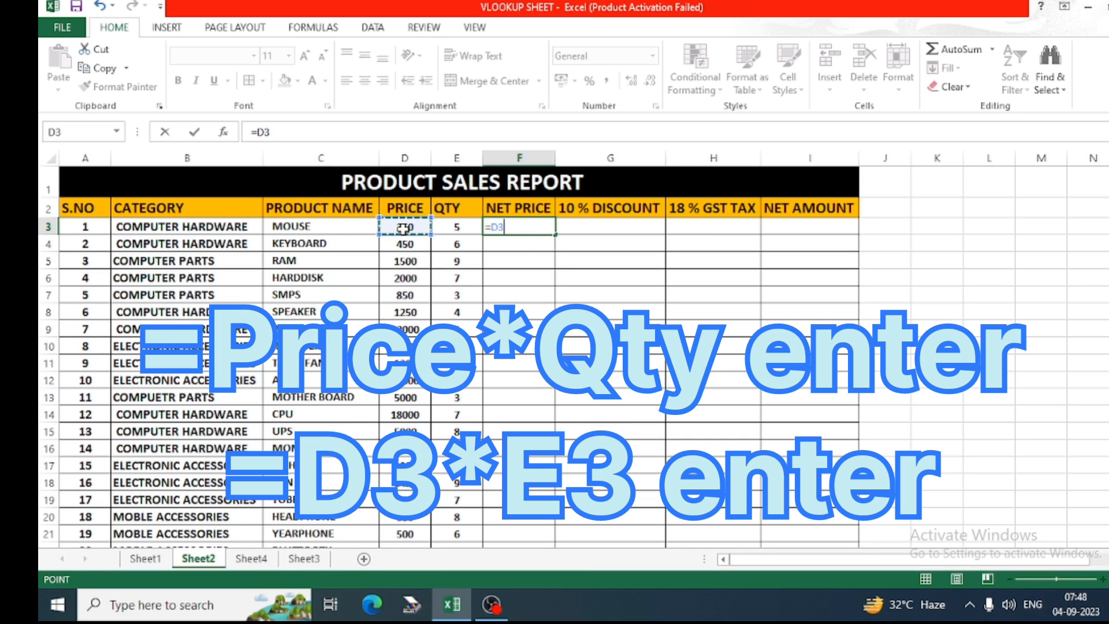
pyautogui.write('-')
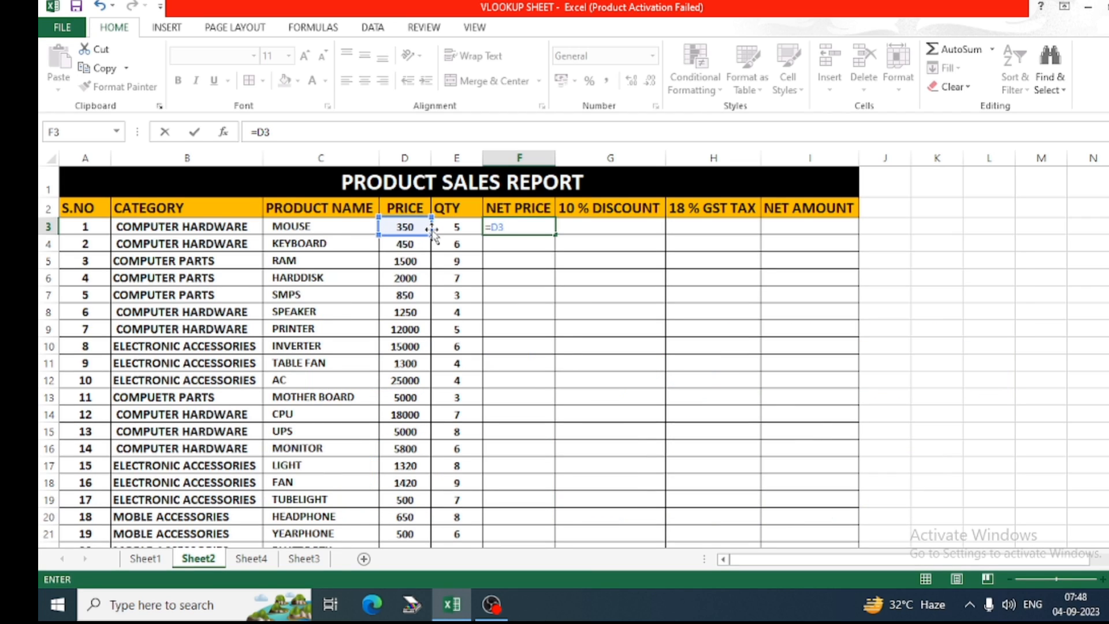
pyautogui.write('*')
pyautogui.click(453, 228)
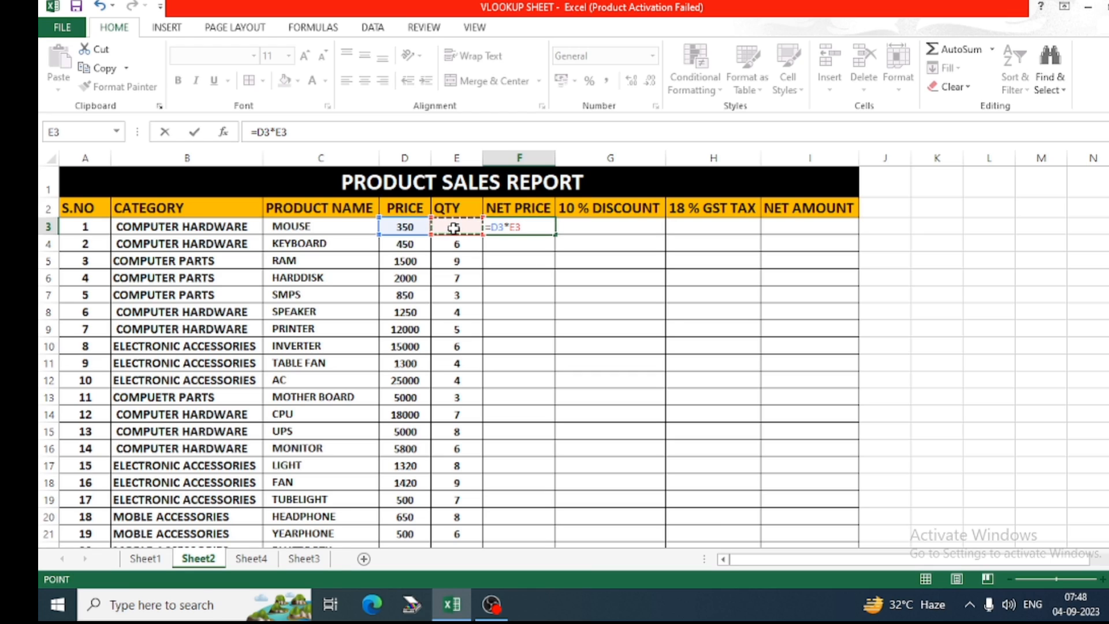
pyautogui.press('Return')
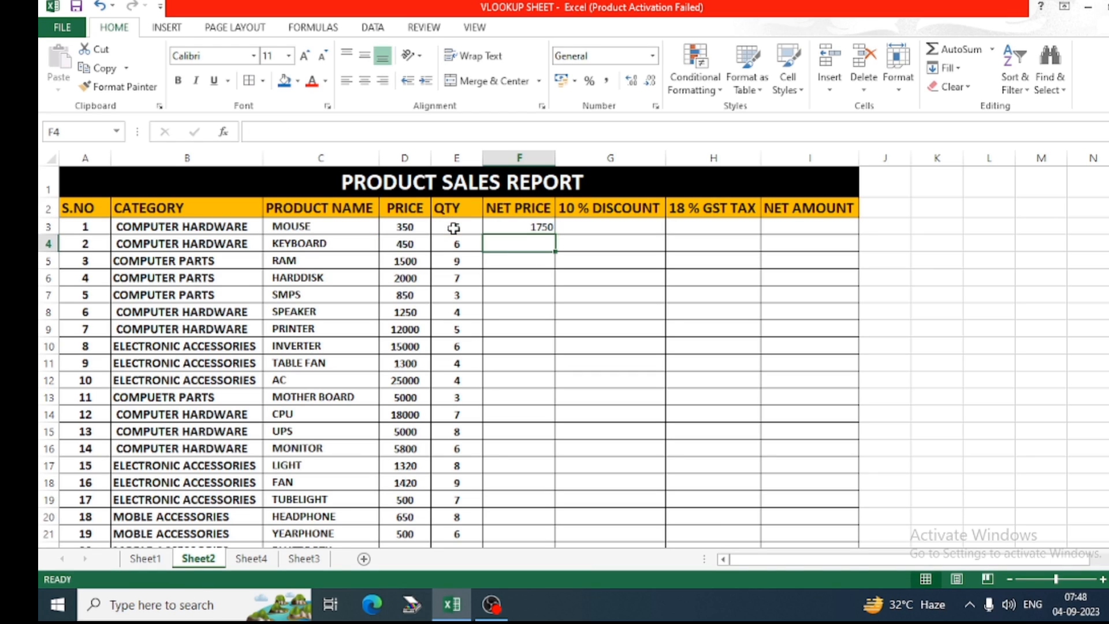
# - Fill the net price formula from F3 into all product rows through F22 in one entry
pyautogui.click(520, 226)
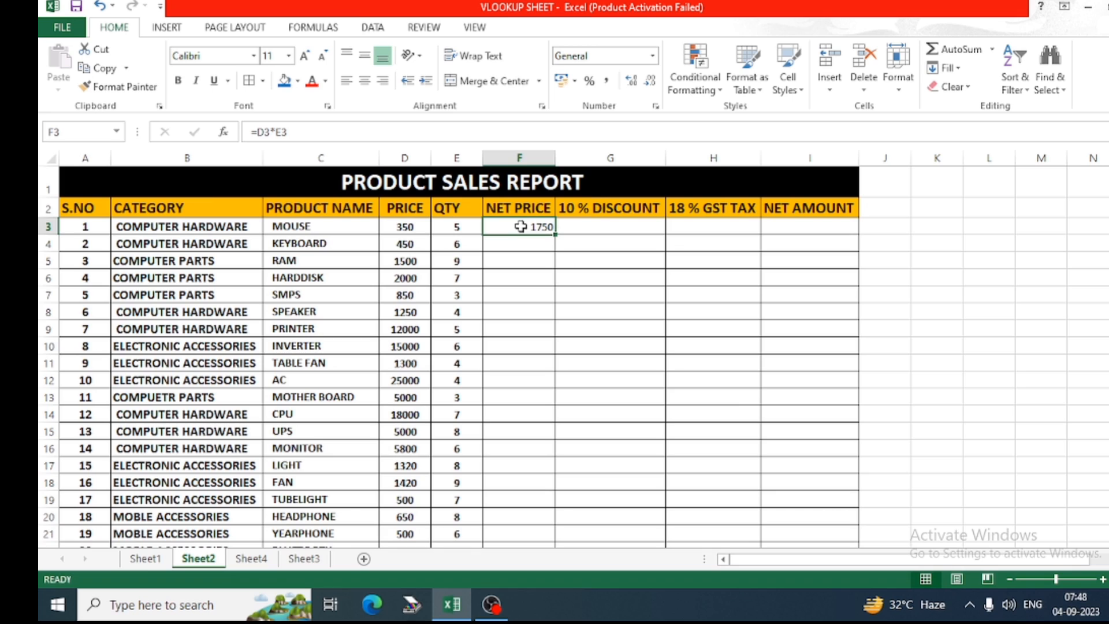
pyautogui.moveTo(521, 227); pyautogui.dragTo(520, 476)
pyautogui.hotkey('shift', 'Down')
pyautogui.hotkey('shift', 'Down')
pyautogui.hotkey('shift', 'Down')
pyautogui.hotkey('shift', 'Down')
pyautogui.hotkey('shift', 'Down')
pyautogui.hotkey('shift', 'Down')
pyautogui.hotkey('shift', 'Down')
pyautogui.hotkey('shift', 'Down')
pyautogui.hotkey('shift', 'Down')
pyautogui.hotkey('shift', 'Down')
pyautogui.hotkey('shift', 'Up')
pyautogui.hotkey('shift', 'Up')
pyautogui.hotkey('shift', 'Up')
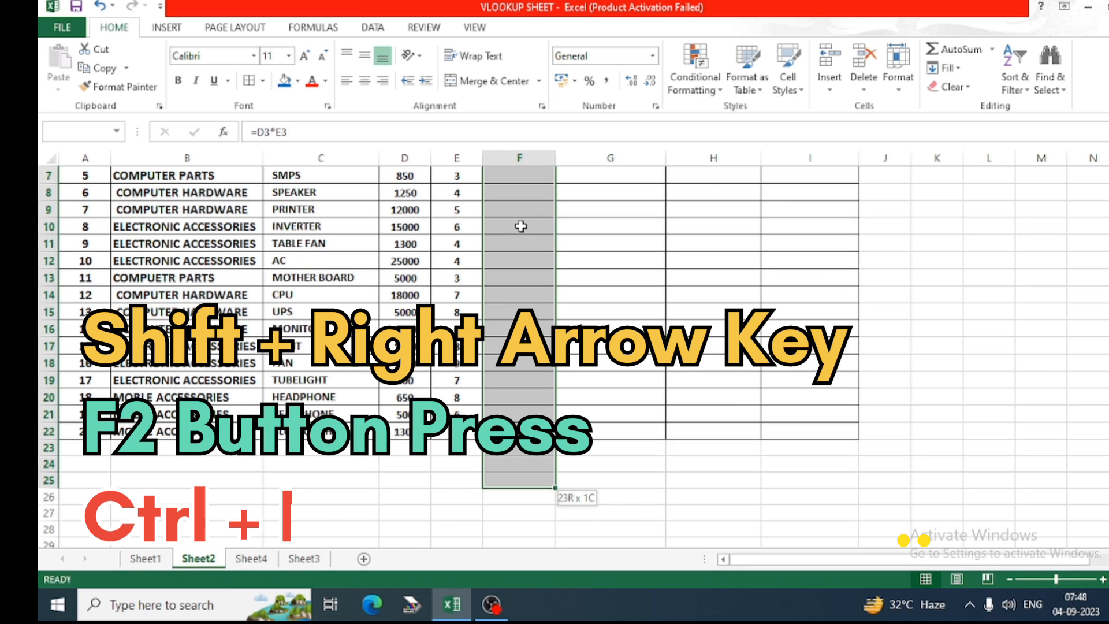
pyautogui.hotkey('shift', 'Up')
pyautogui.hotkey('shift', 'Up')
pyautogui.hotkey('shift', 'Up')
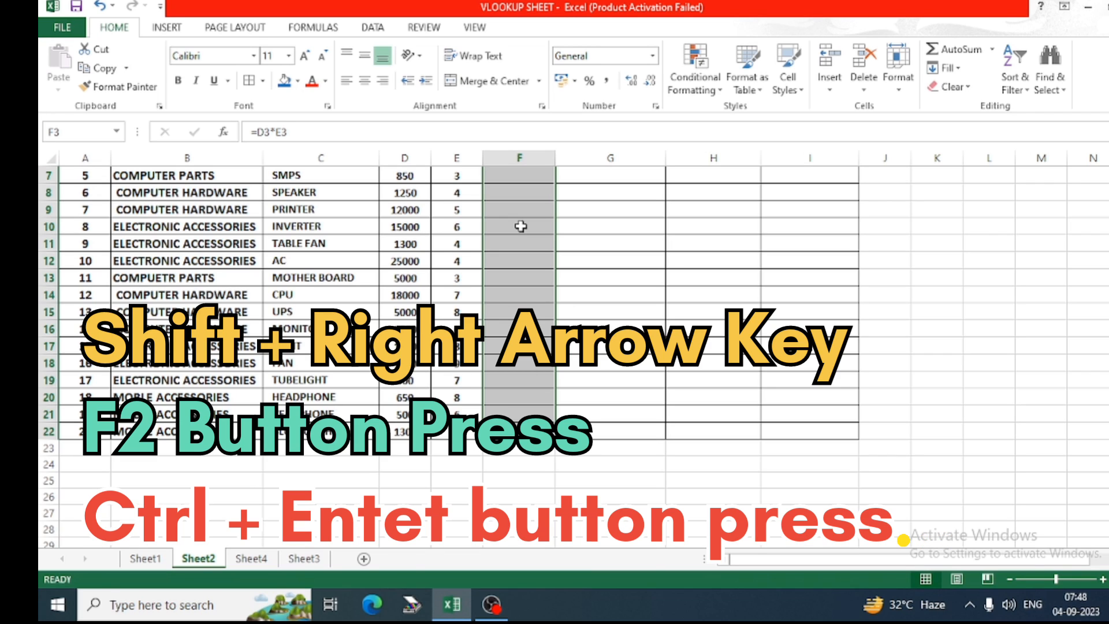
pyautogui.press('F2')
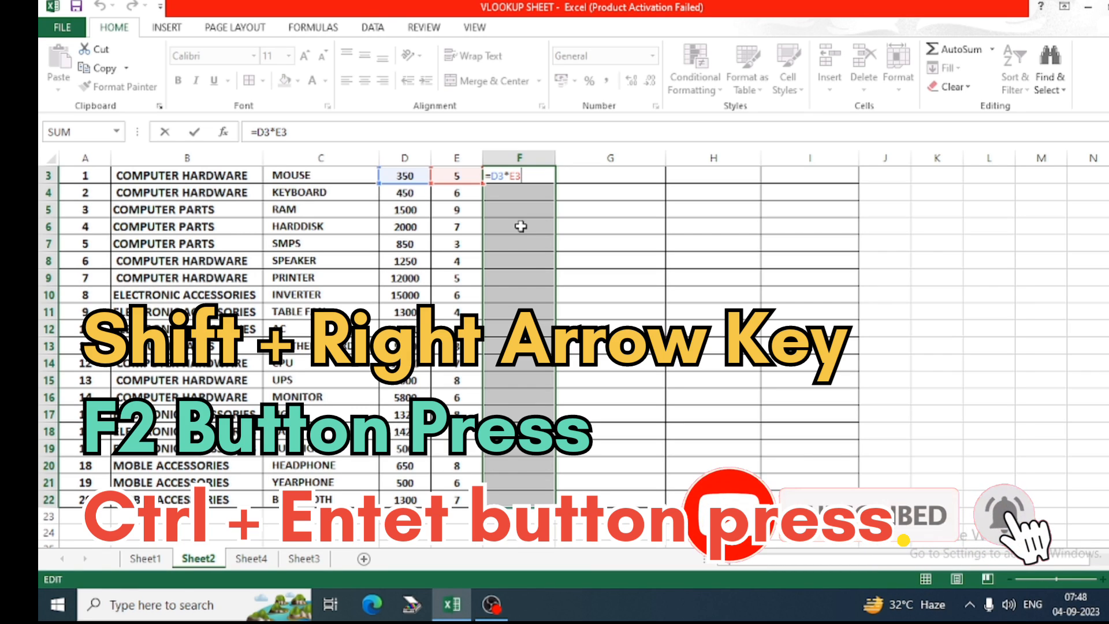
pyautogui.hotkey('ctrl', 'Return')
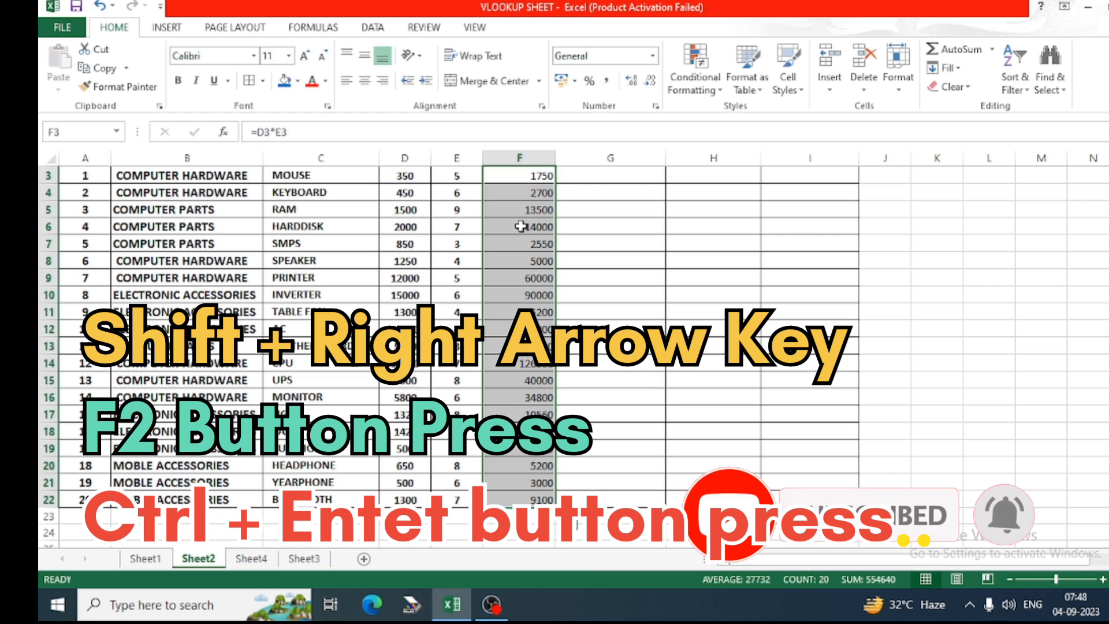
# - Calculate the first product's discount in cell G3 with the formula =F3*10%
pyautogui.press('Up')
pyautogui.scroll(1, 520, 226)
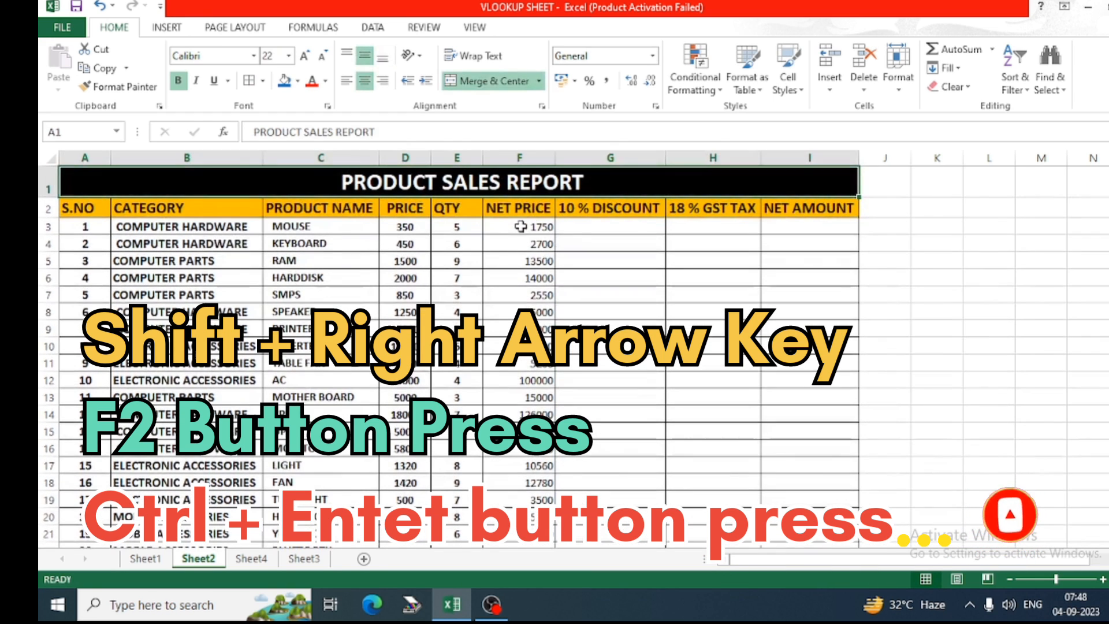
pyautogui.press('Right')
pyautogui.press('Down')
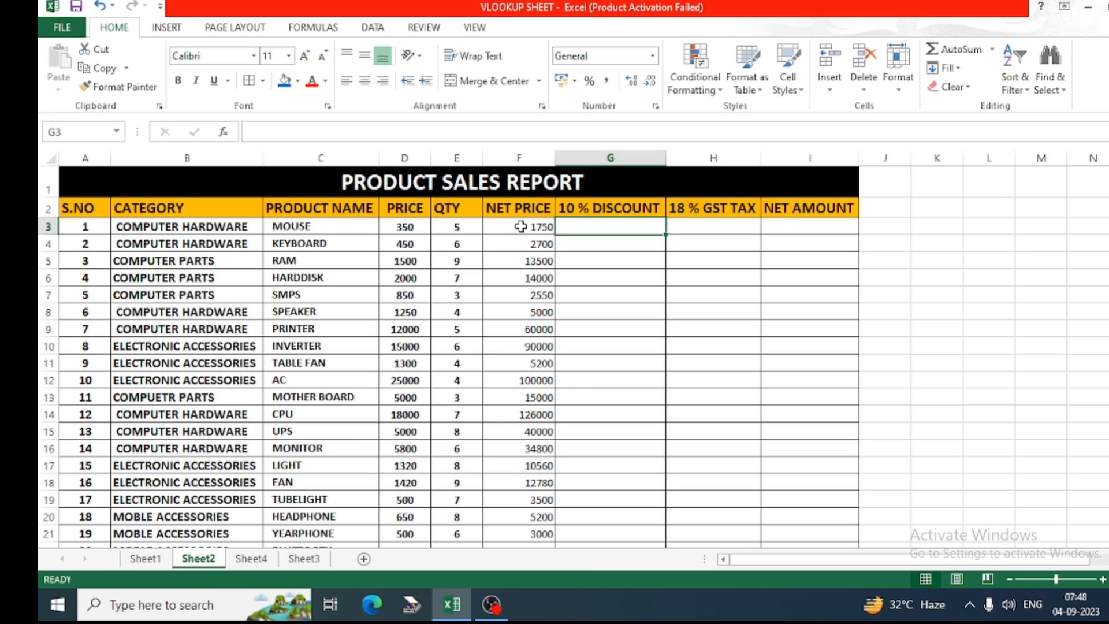
pyautogui.write('=')
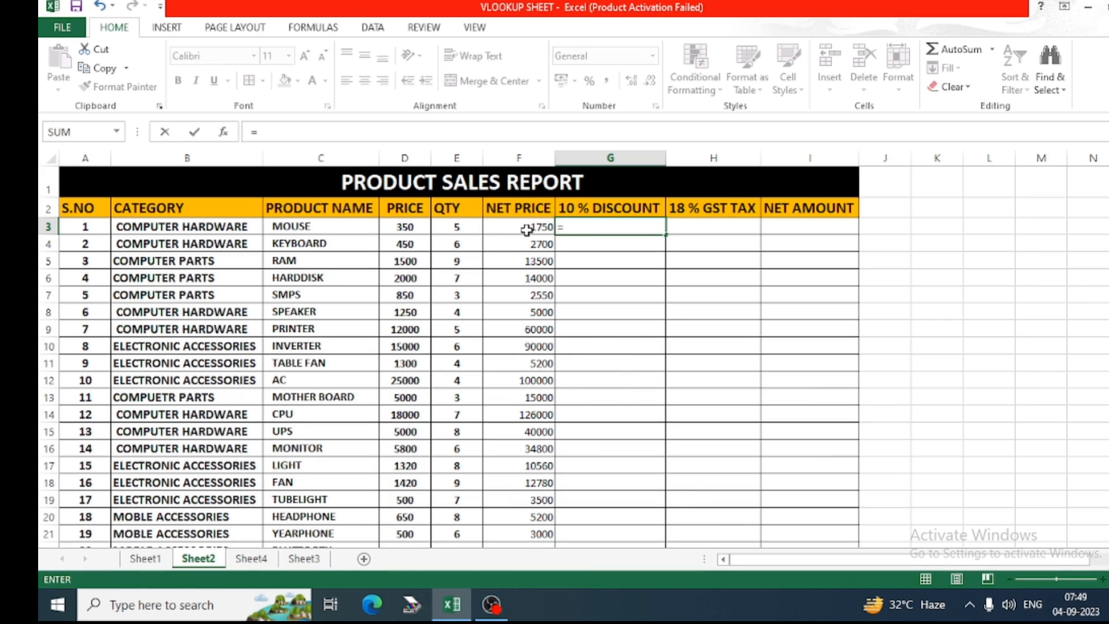
pyautogui.click(527, 230)
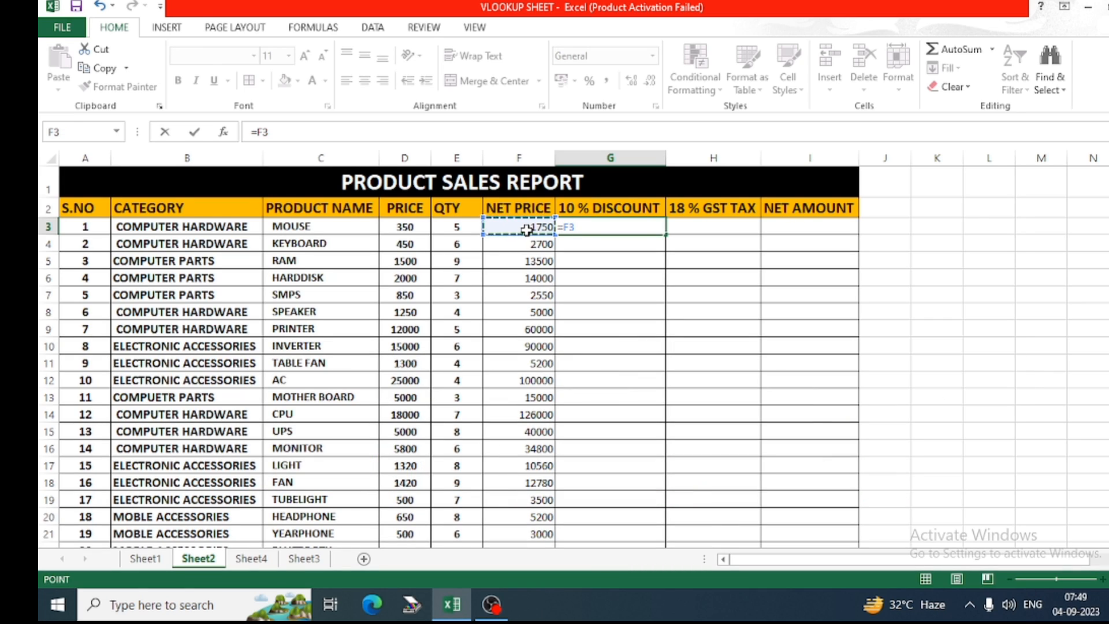
pyautogui.write('*')
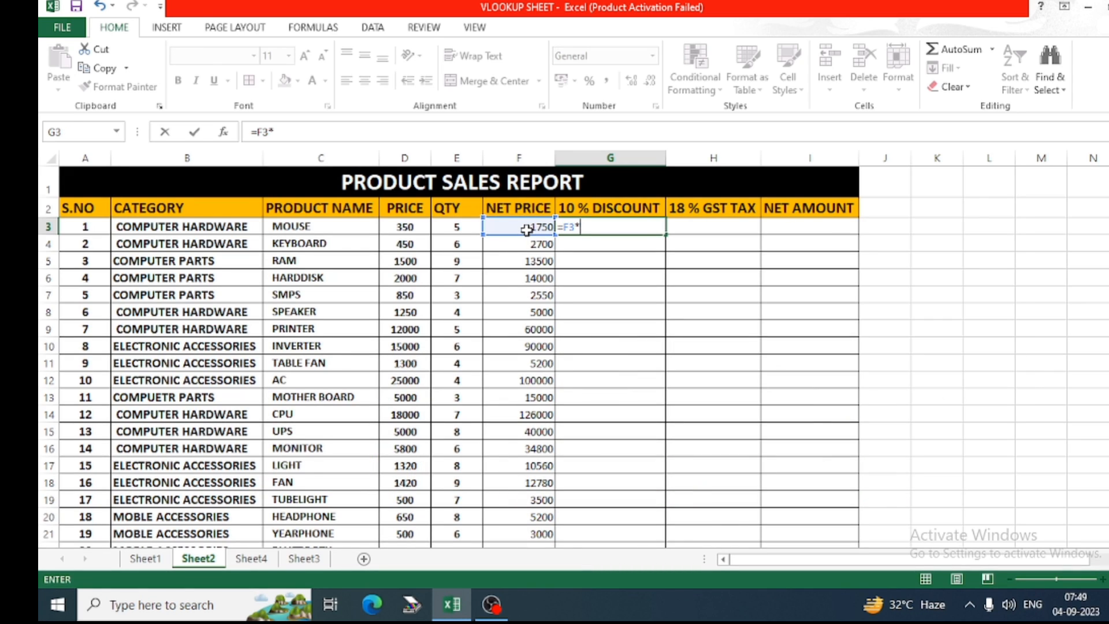
pyautogui.write('10%')
pyautogui.press('Return')
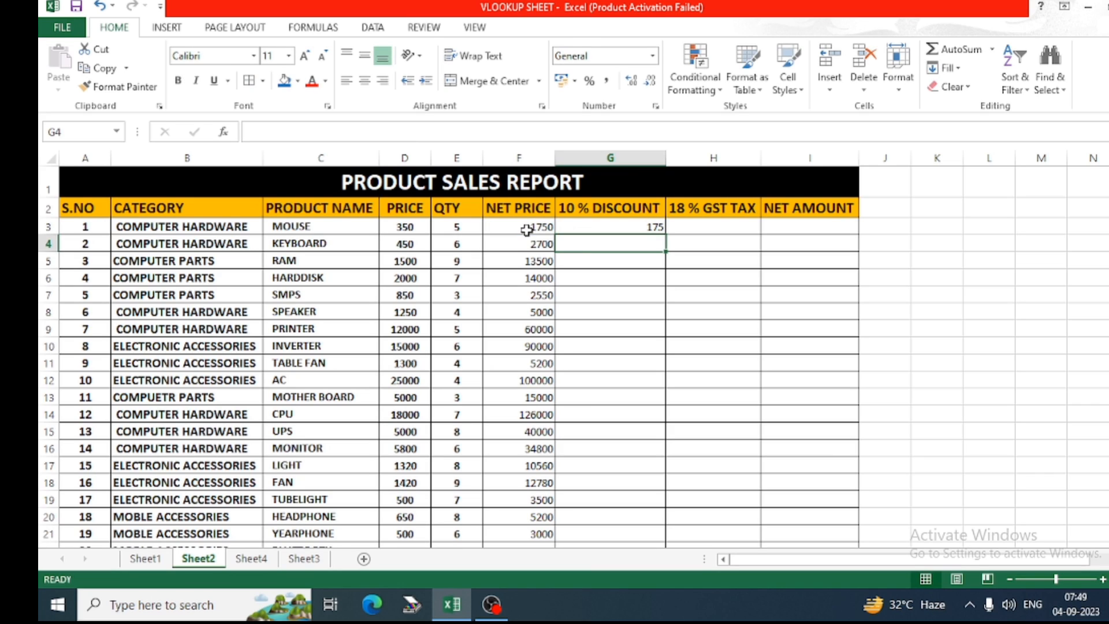
# - Fill the 10 % discount formula from G3 into all product rows through G22 in one entry
pyautogui.press('Up')
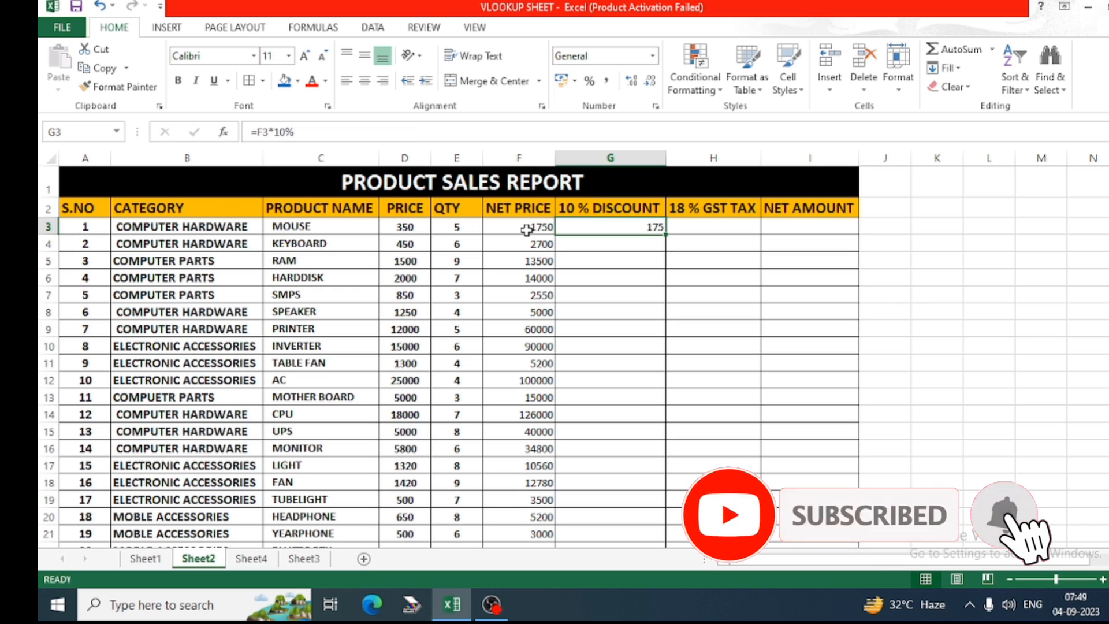
pyautogui.hotkey('shift', 'Down')
pyautogui.hotkey('shift', 'Down')
pyautogui.hotkey('shift', 'Down')
pyautogui.hotkey('shift', 'Down')
pyautogui.hotkey('shift', 'Down')
pyautogui.hotkey('shift', 'Down')
pyautogui.hotkey('shift', 'Down')
pyautogui.hotkey('shift', 'Down')
pyautogui.hotkey('shift', 'Down')
pyautogui.hotkey('shift', 'Down')
pyautogui.hotkey('shift', 'Down')
pyautogui.hotkey('shift', 'Down')
pyautogui.hotkey('shift', 'Down')
pyautogui.hotkey('shift', 'Down')
pyautogui.hotkey('shift', 'Down')
pyautogui.hotkey('shift', 'Down')
pyautogui.hotkey('shift', 'Down')
pyautogui.hotkey('shift', 'Down')
pyautogui.hotkey('shift', 'Down')
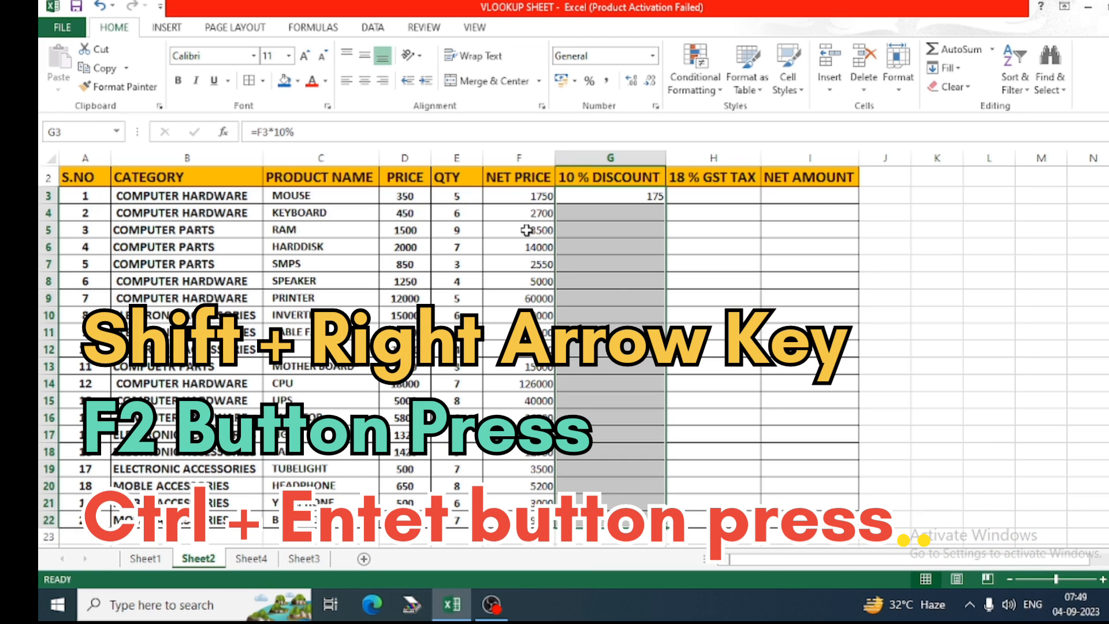
pyautogui.press('F2')
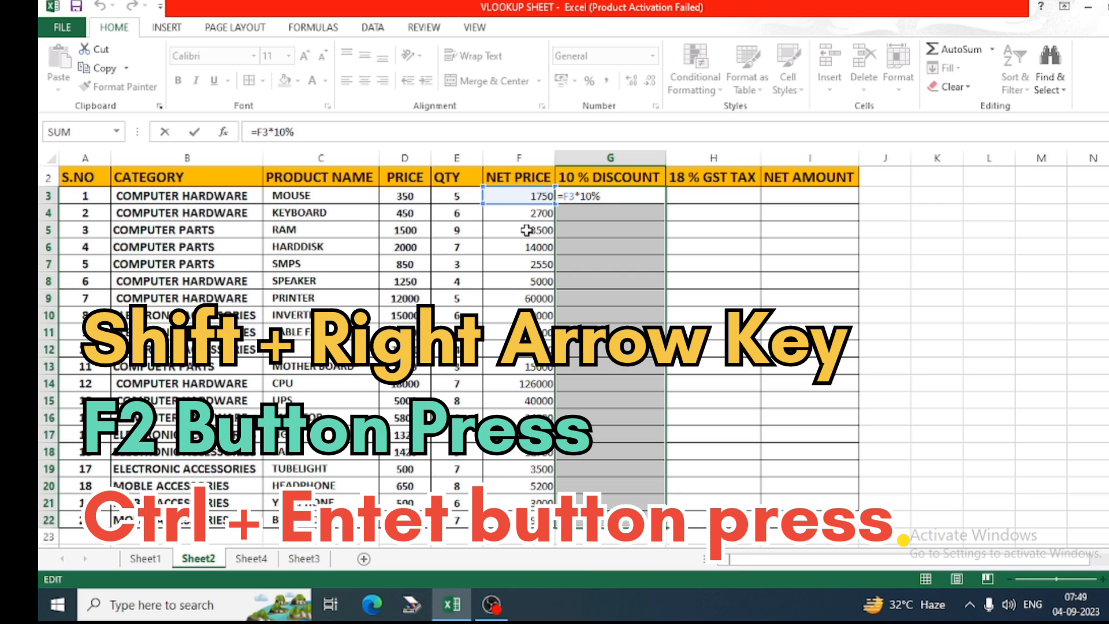
pyautogui.hotkey('ctrl', 'Return')
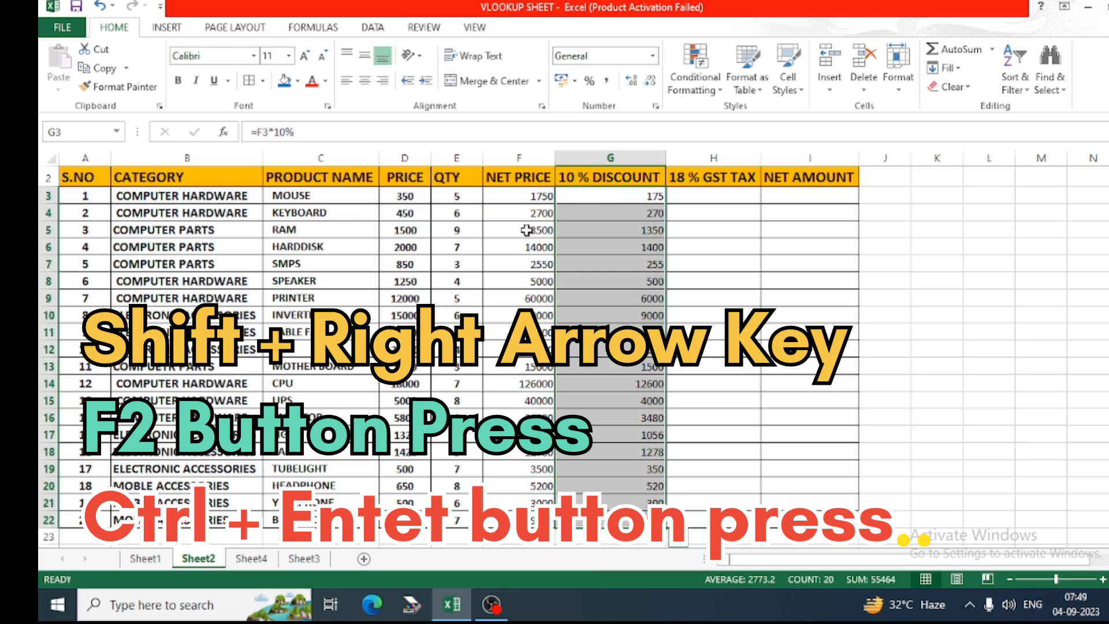
# - Calculate the first product's 18 % GST tax in cell H3 with the formula =F3*18%
pyautogui.press('Right')
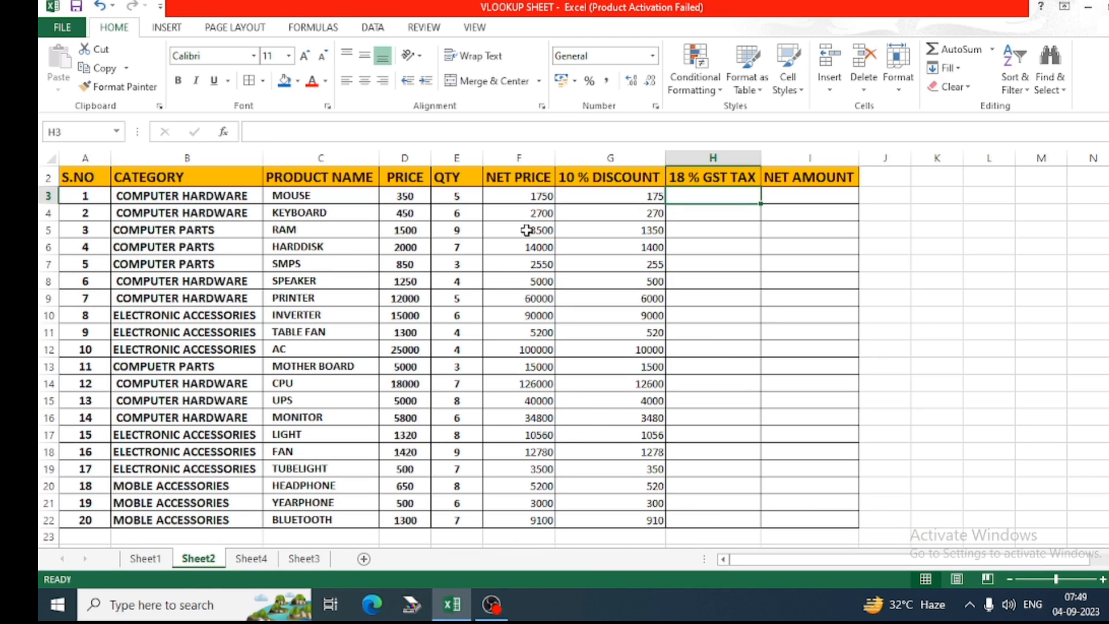
pyautogui.press('Left')
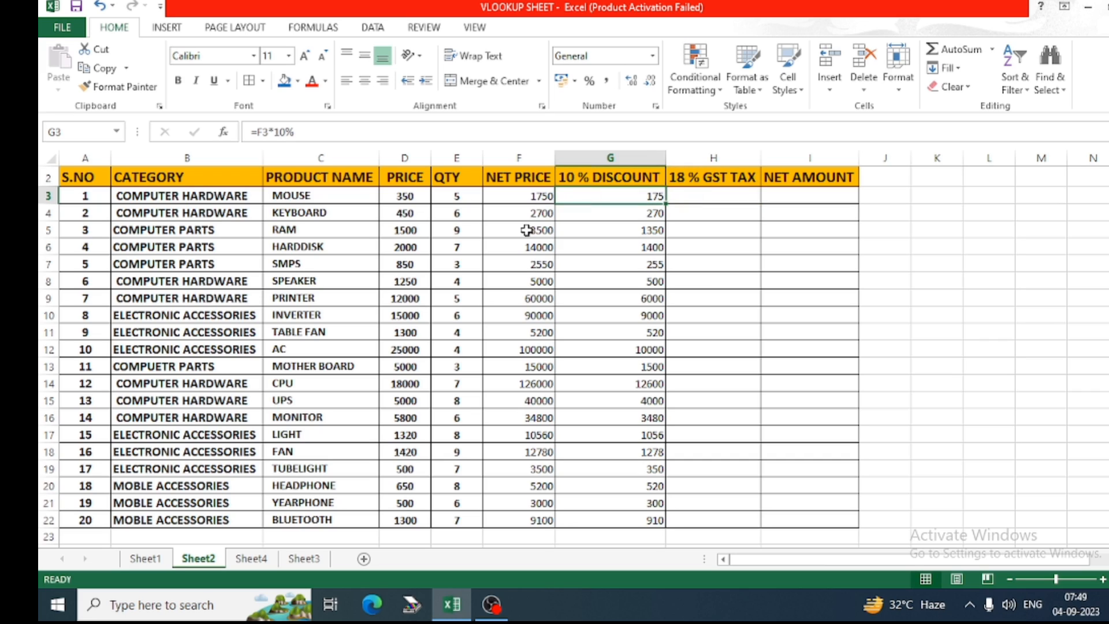
pyautogui.press('Up')
pyautogui.press('Right')
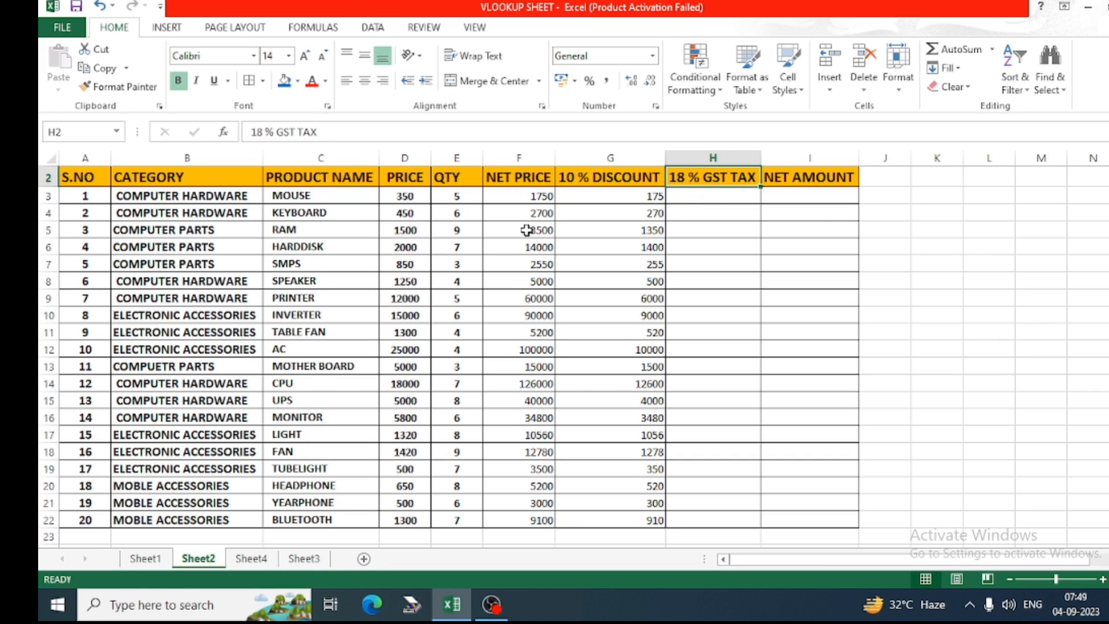
pyautogui.press('Down')
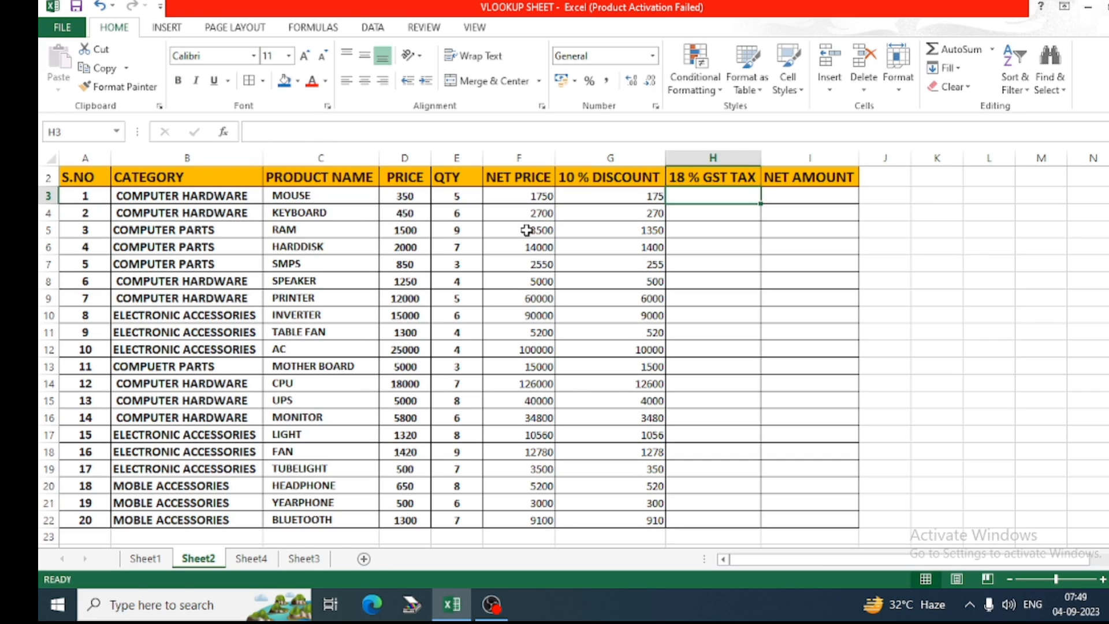
pyautogui.write('=')
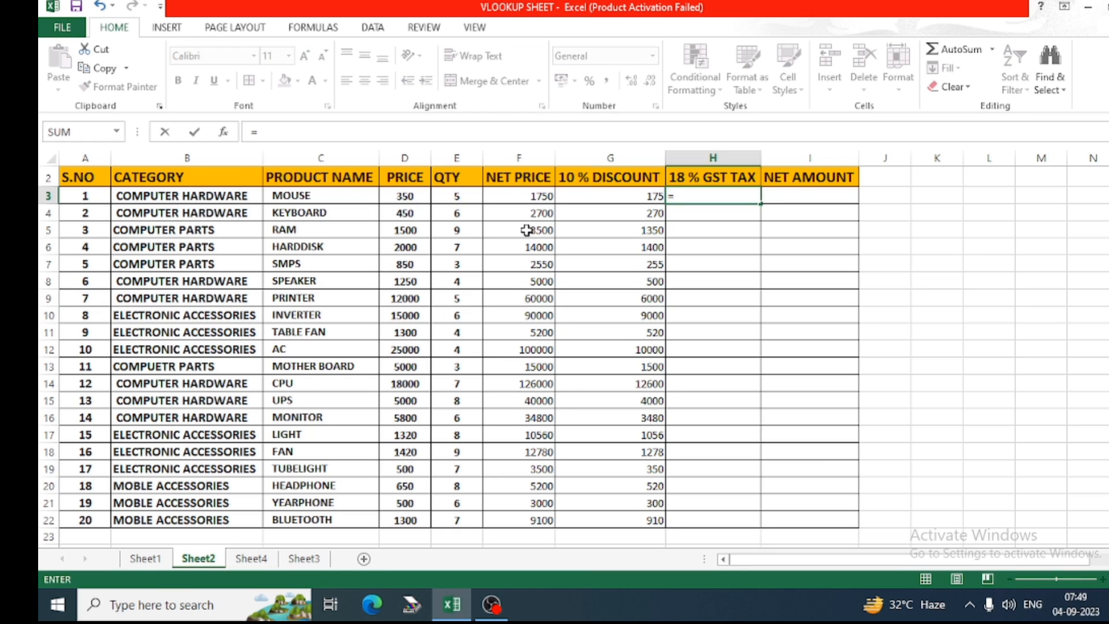
pyautogui.press('Left')
pyautogui.press('Left')
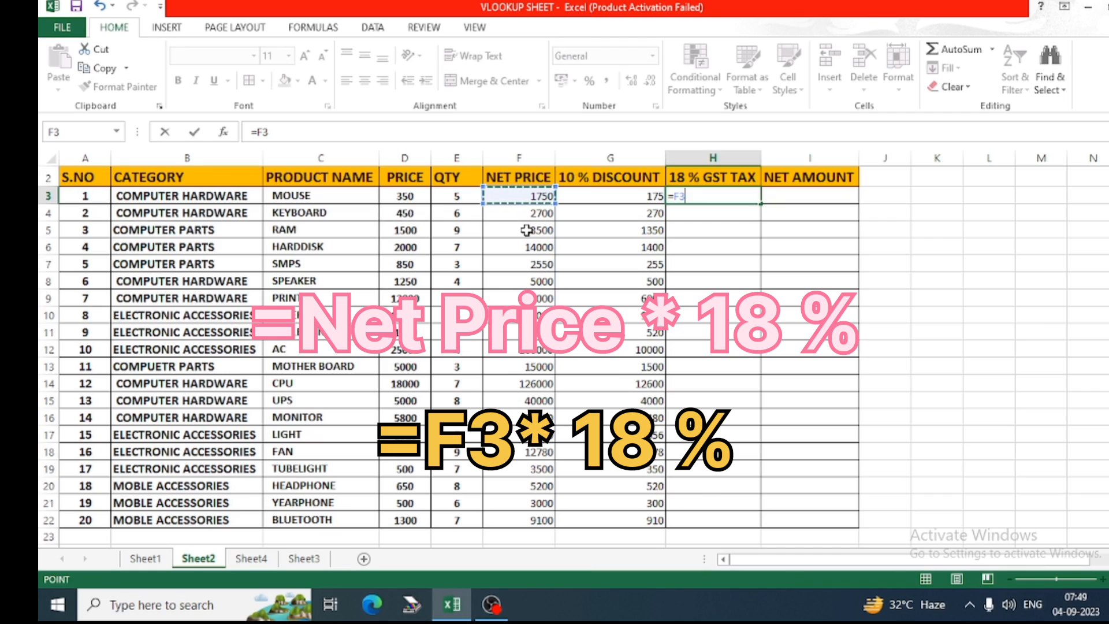
pyautogui.write('*1')
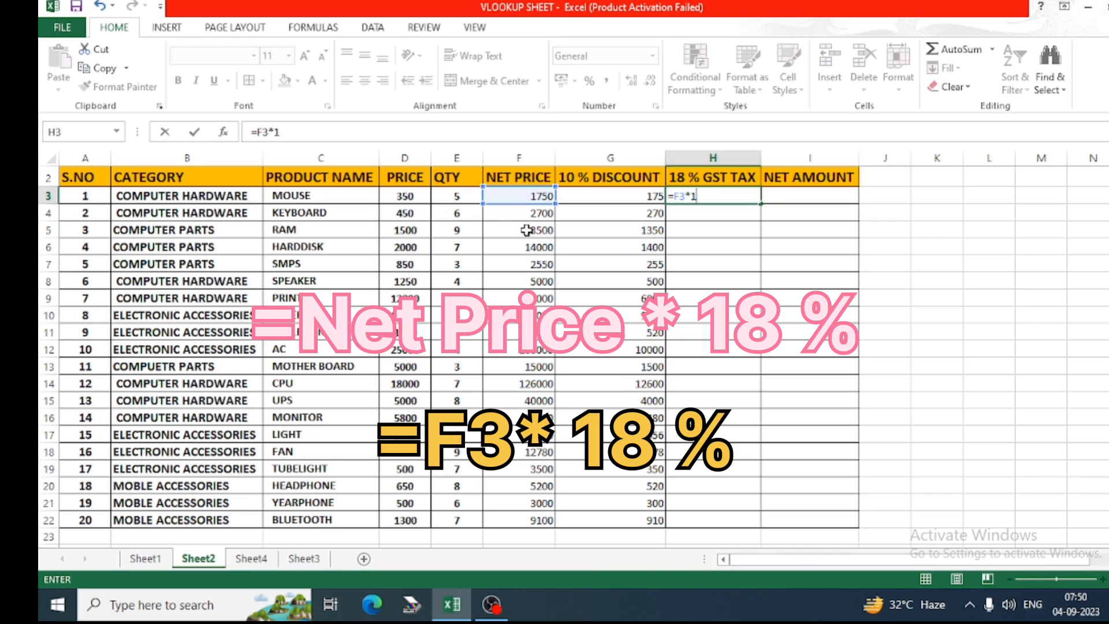
pyautogui.write('8%')
pyautogui.press('Return')
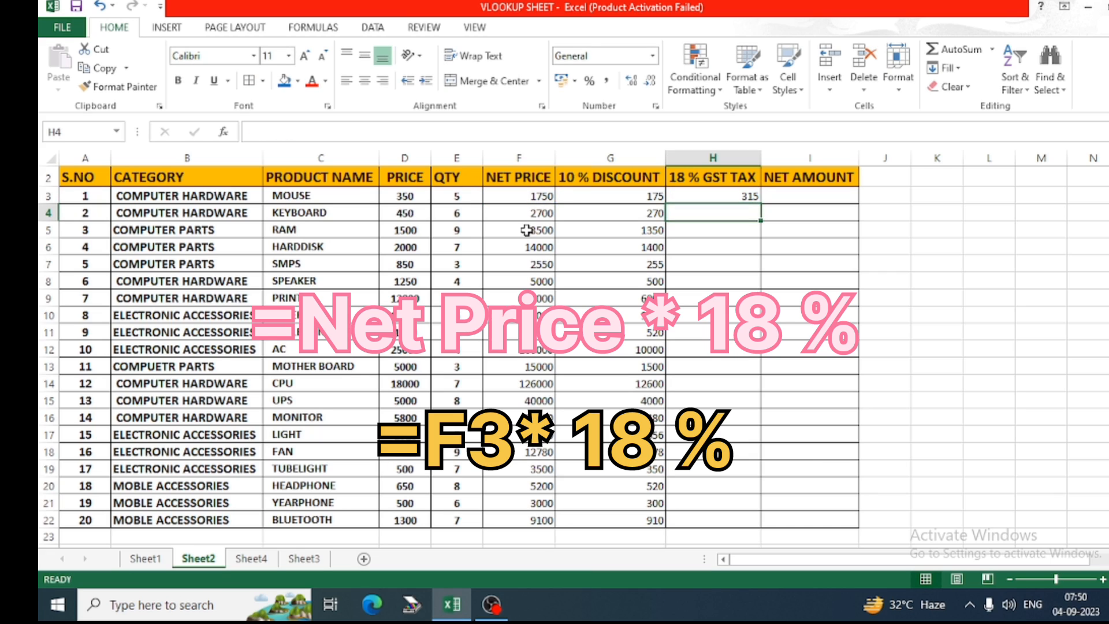
# - Fill the 18 % GST tax formula from H3 into all product rows through H22 in one entry
pyautogui.press('Up')
pyautogui.press('Left')
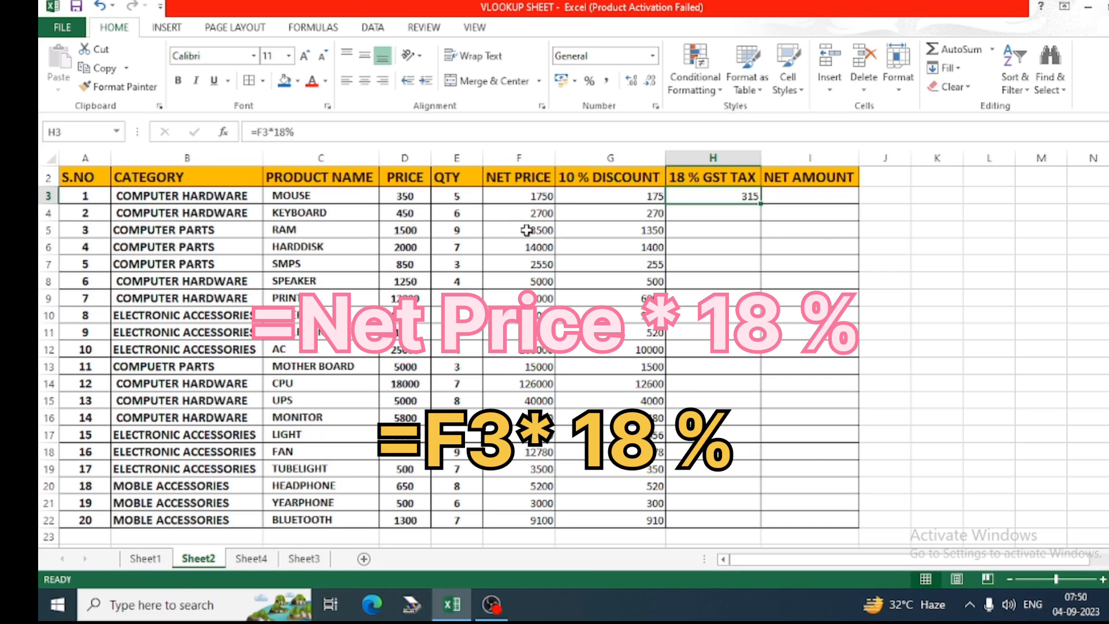
pyautogui.press('Right')
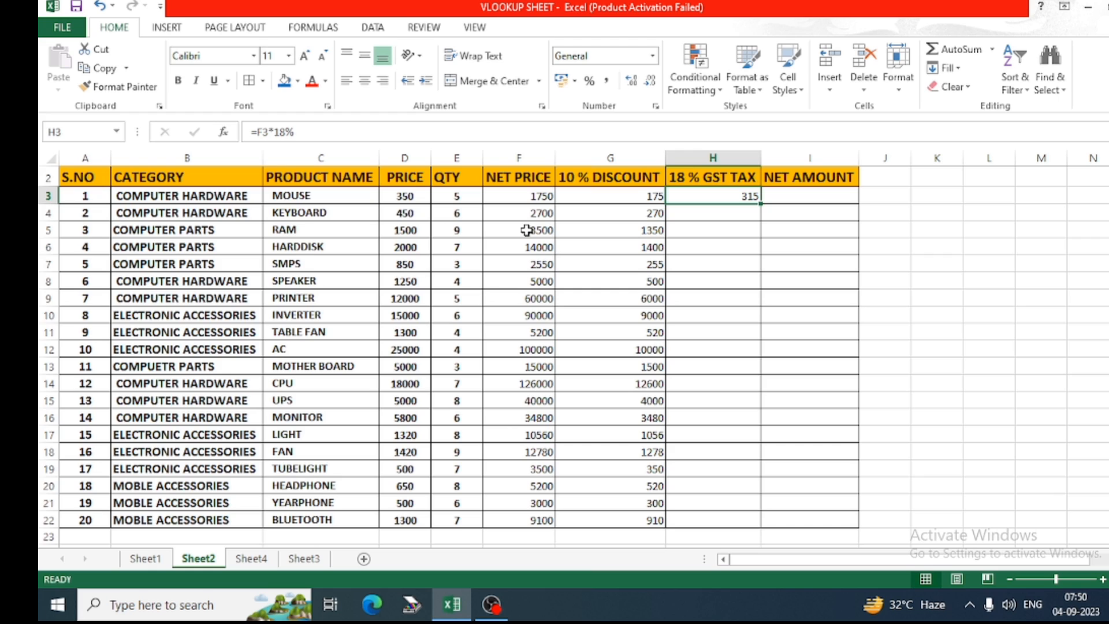
pyautogui.hotkey('shift', 'Down')
pyautogui.hotkey('shift', 'Down')
pyautogui.hotkey('shift', 'Down')
pyautogui.hotkey('shift', 'Down')
pyautogui.hotkey('shift', 'Down')
pyautogui.hotkey('shift', 'Down')
pyautogui.hotkey('shift', 'Down')
pyautogui.hotkey('shift', 'Down')
pyautogui.hotkey('shift', 'Down')
pyautogui.hotkey('shift', 'Down')
pyautogui.hotkey('shift', 'Down')
pyautogui.hotkey('shift', 'Down')
pyautogui.hotkey('shift', 'Down')
pyautogui.hotkey('shift', 'Down')
pyautogui.hotkey('shift', 'Down')
pyautogui.hotkey('shift', 'Down')
pyautogui.hotkey('shift', 'Down')
pyautogui.hotkey('shift', 'Down')
pyautogui.hotkey('shift', 'Down')
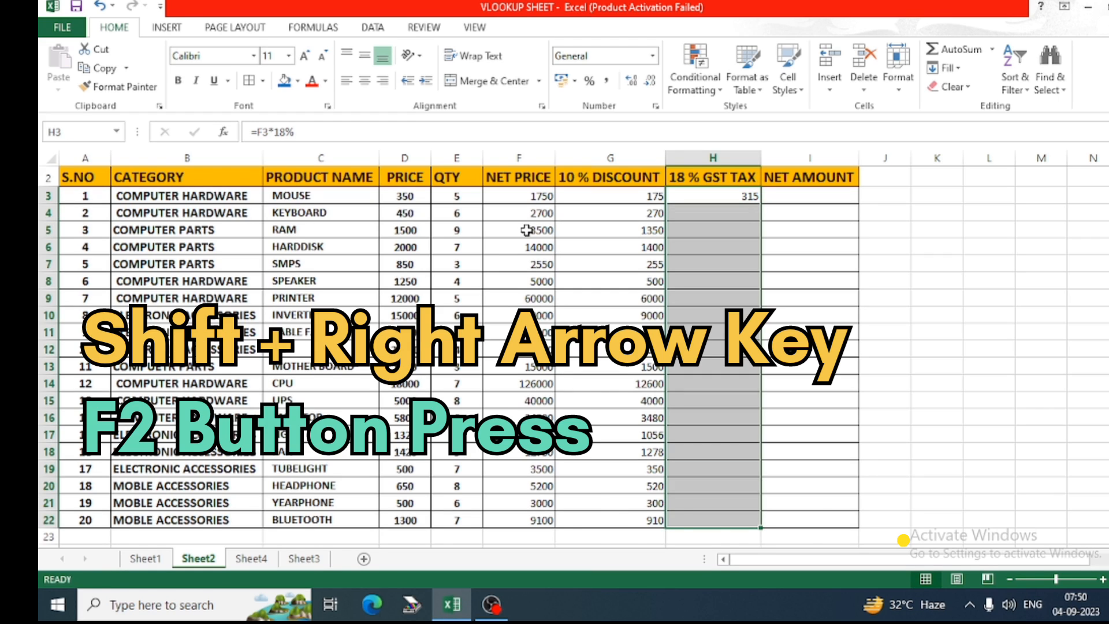
pyautogui.press('F2')
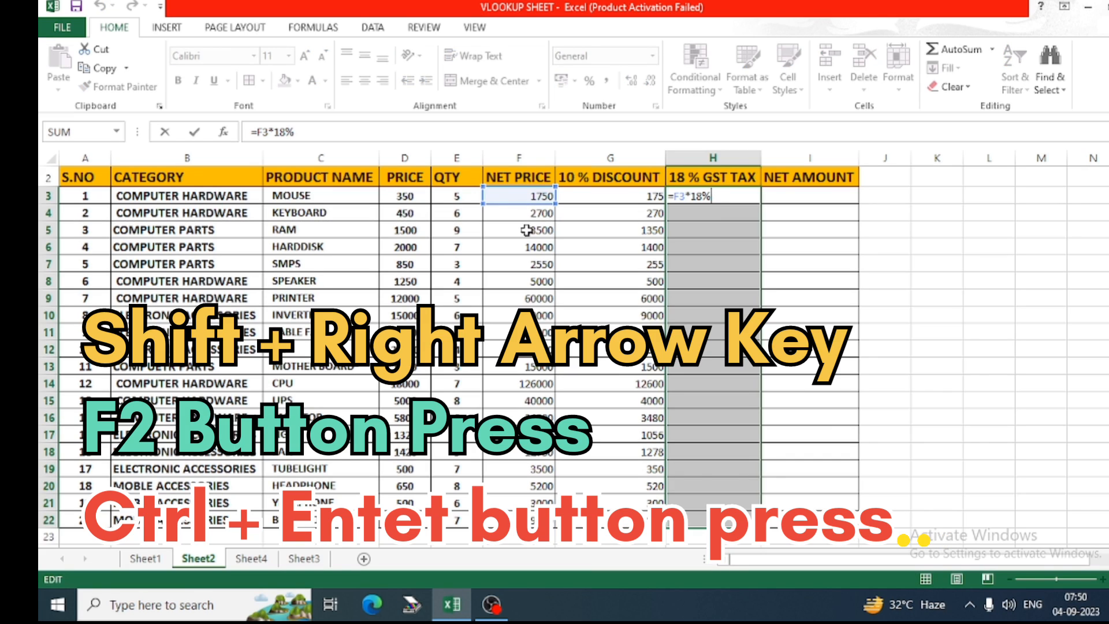
pyautogui.hotkey('ctrl', 'Return')
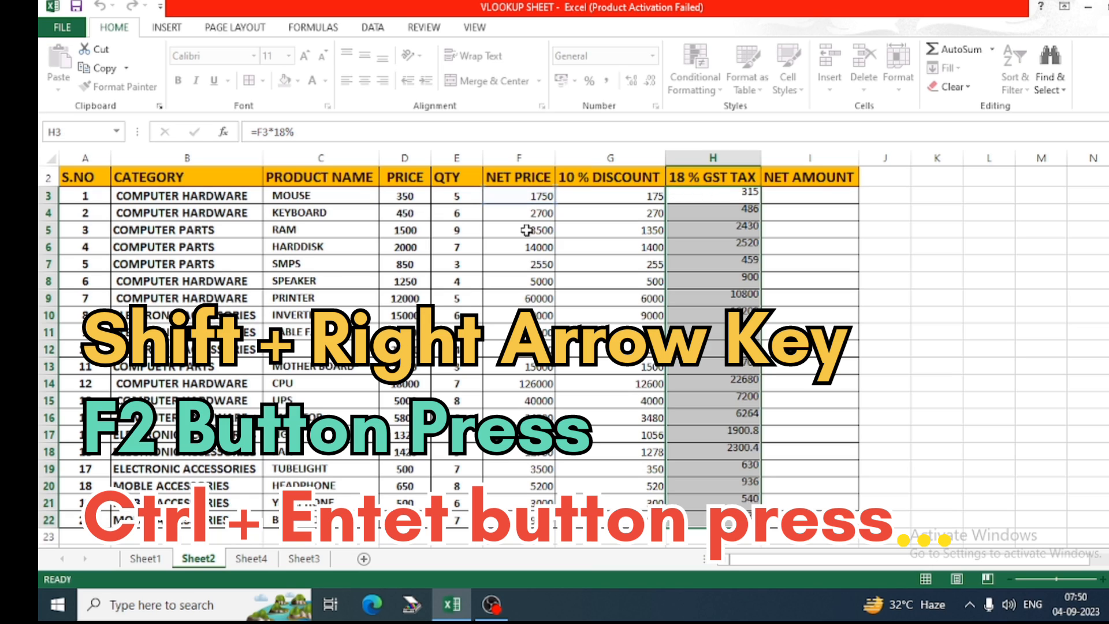
# - Calculate the first product's net amount in cell I3 with the formula =F3-G3+H3
pyautogui.press('Right')
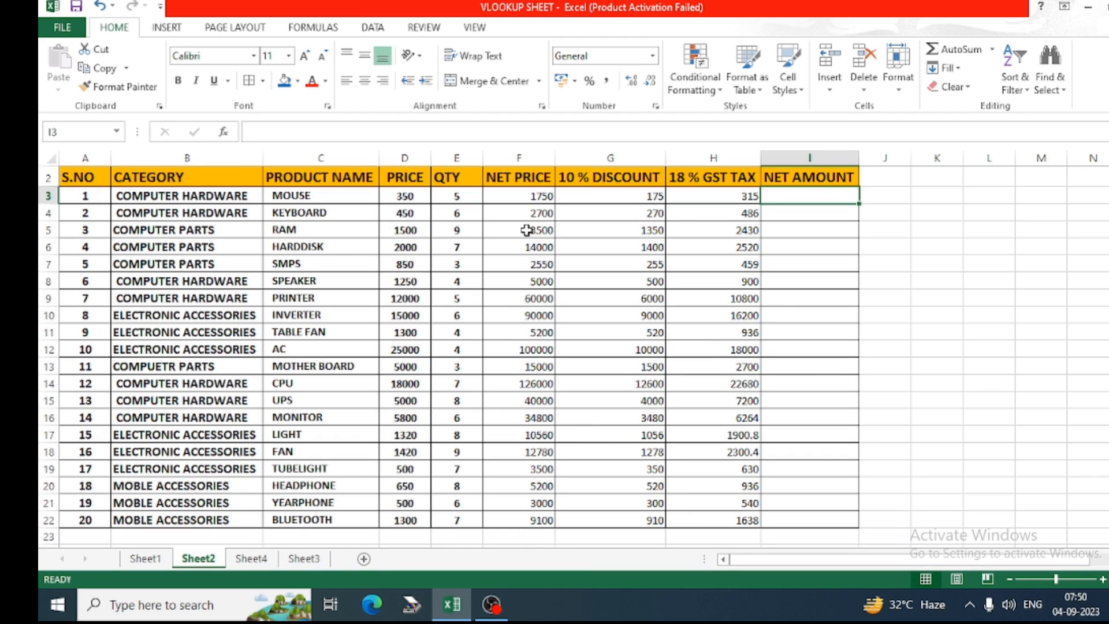
pyautogui.write('=')
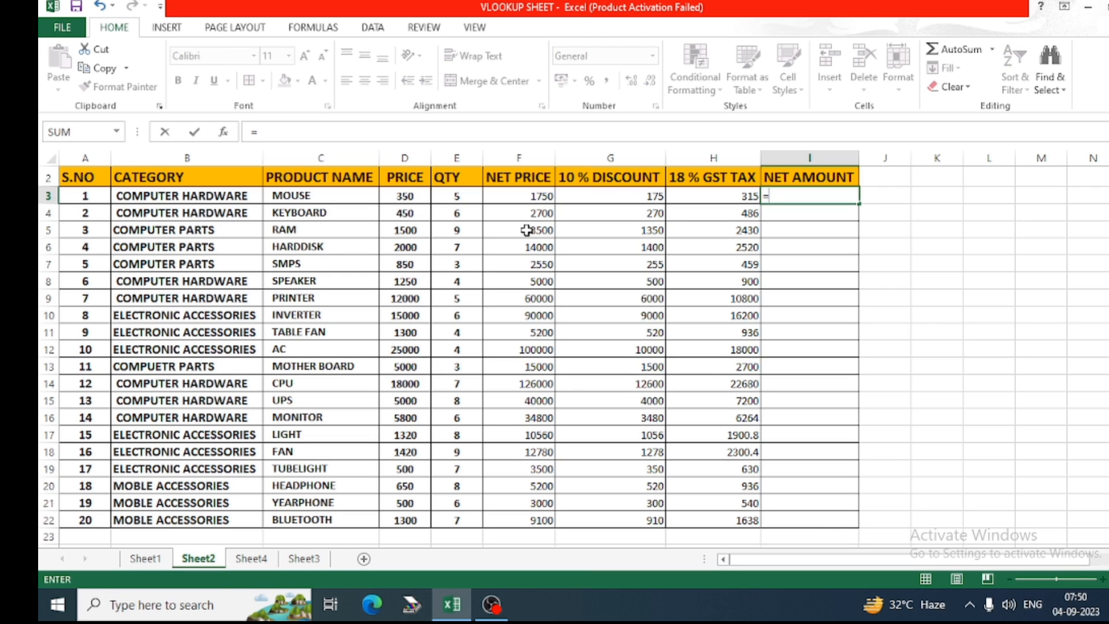
pyautogui.press('BackSpace')
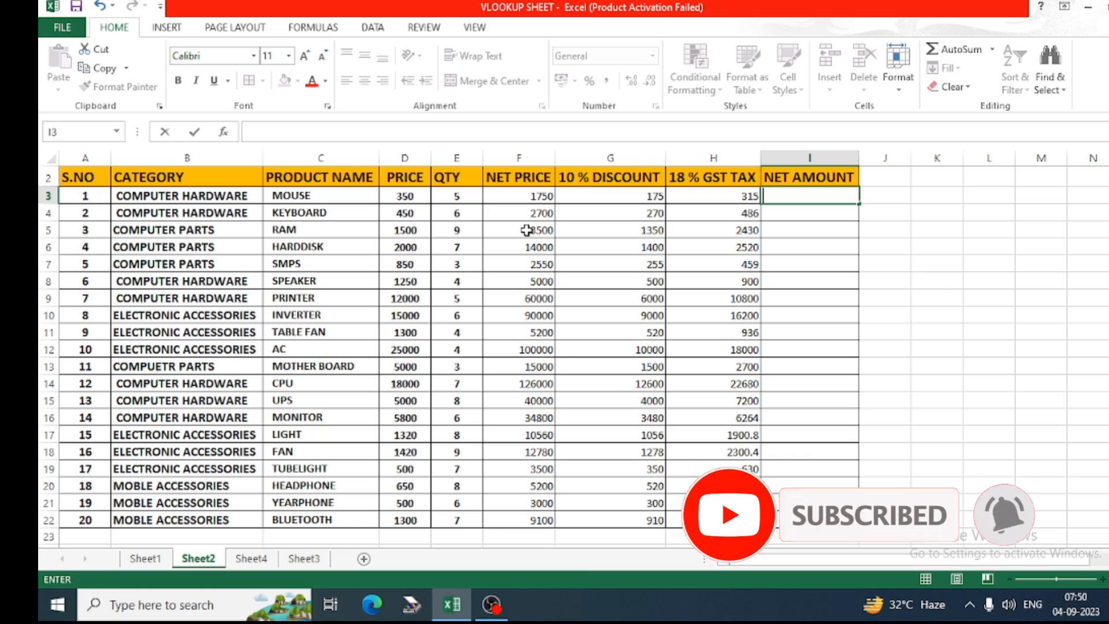
pyautogui.write('=')
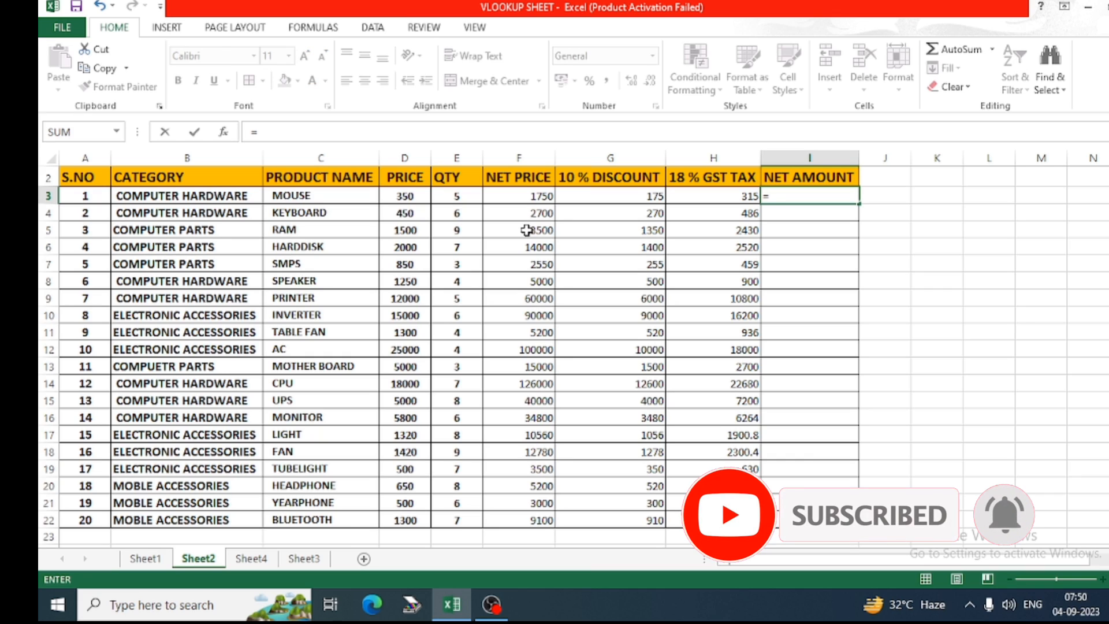
pyautogui.press('Left')
pyautogui.press('Left')
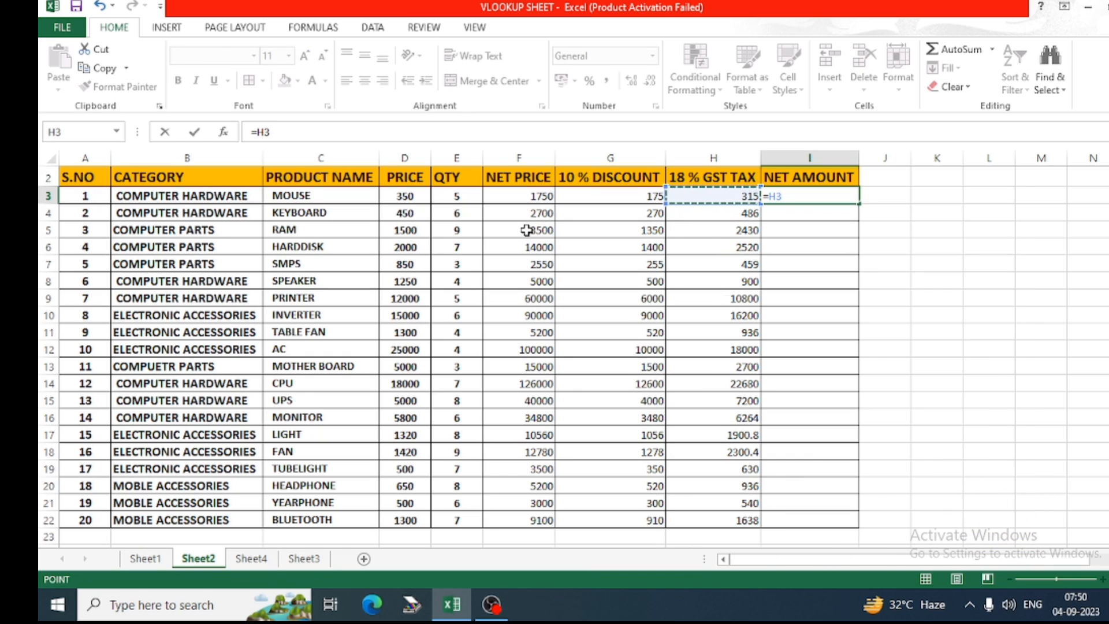
pyautogui.press('Left')
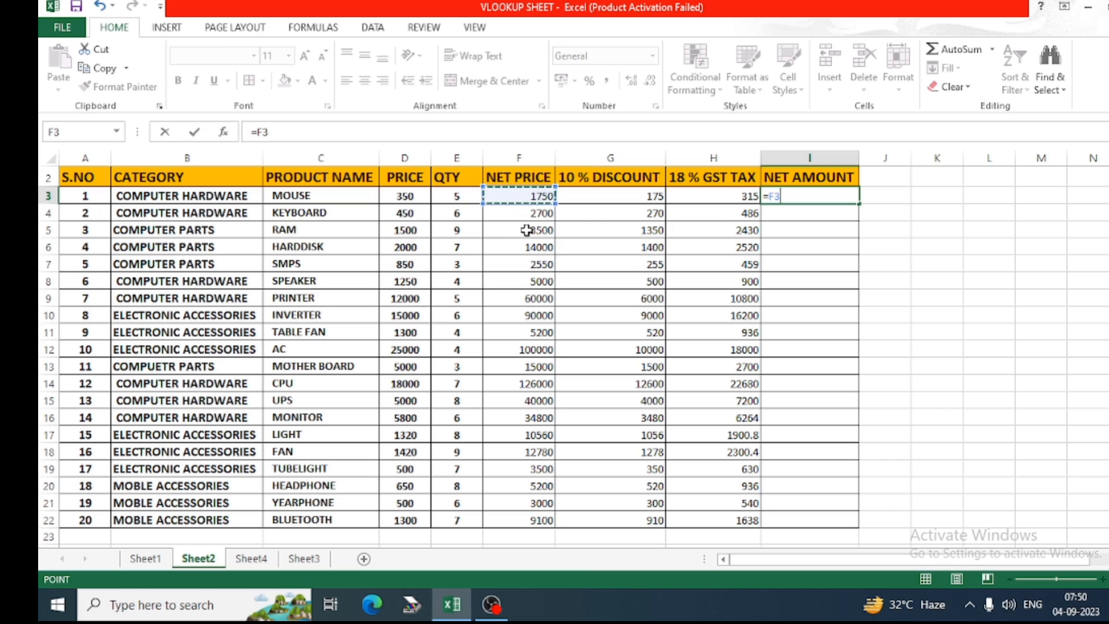
pyautogui.write('+')
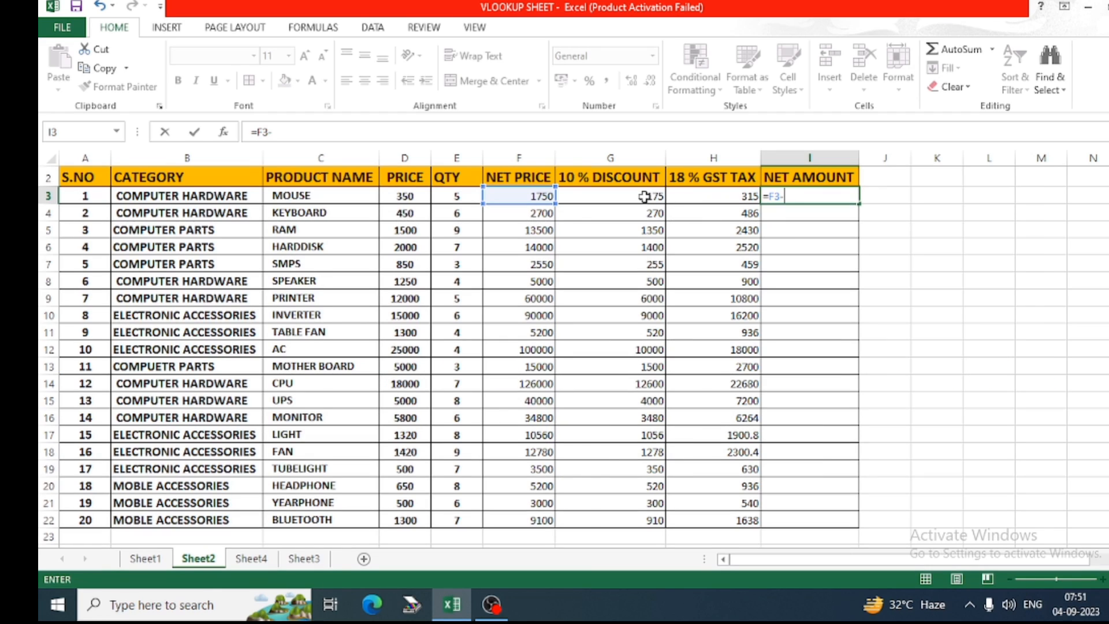
pyautogui.click(644, 196)
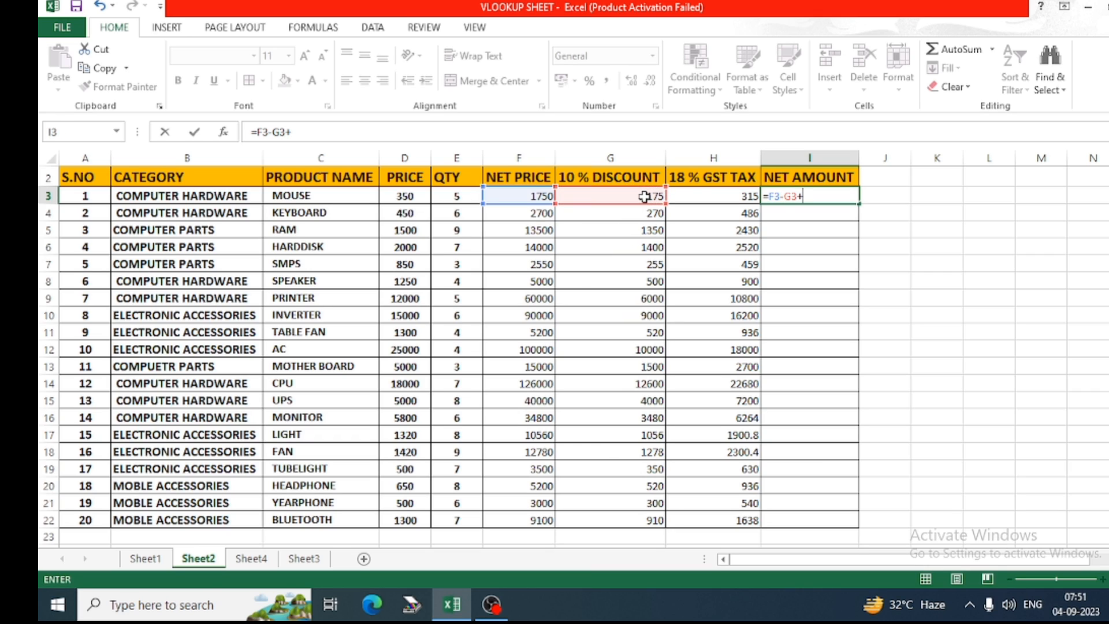
pyautogui.write('+')
pyautogui.click(677, 197)
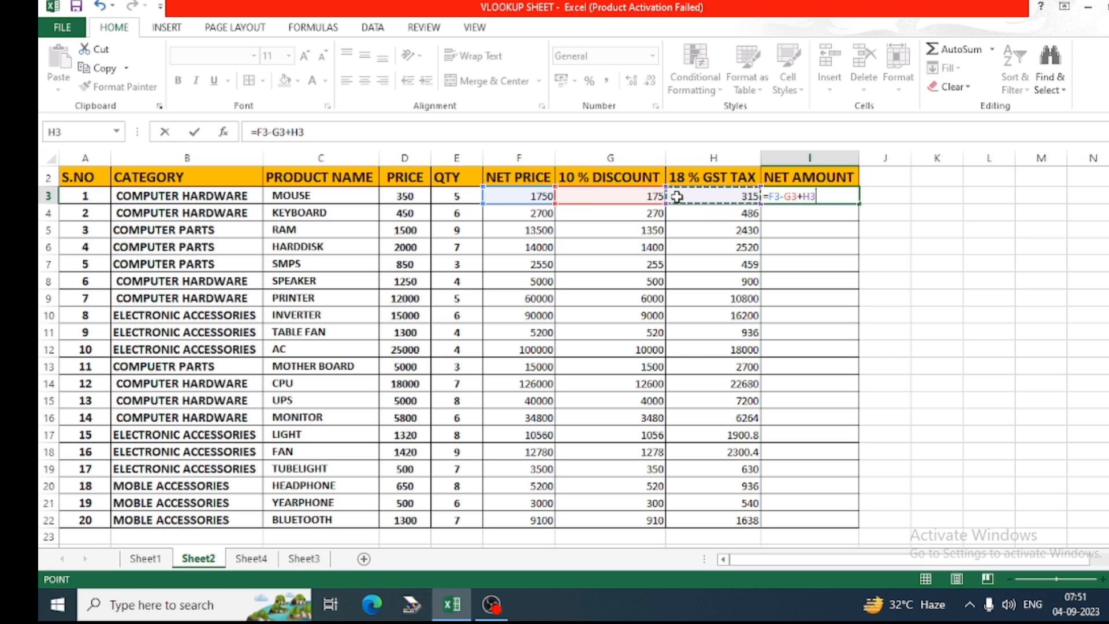
pyautogui.press('Return')
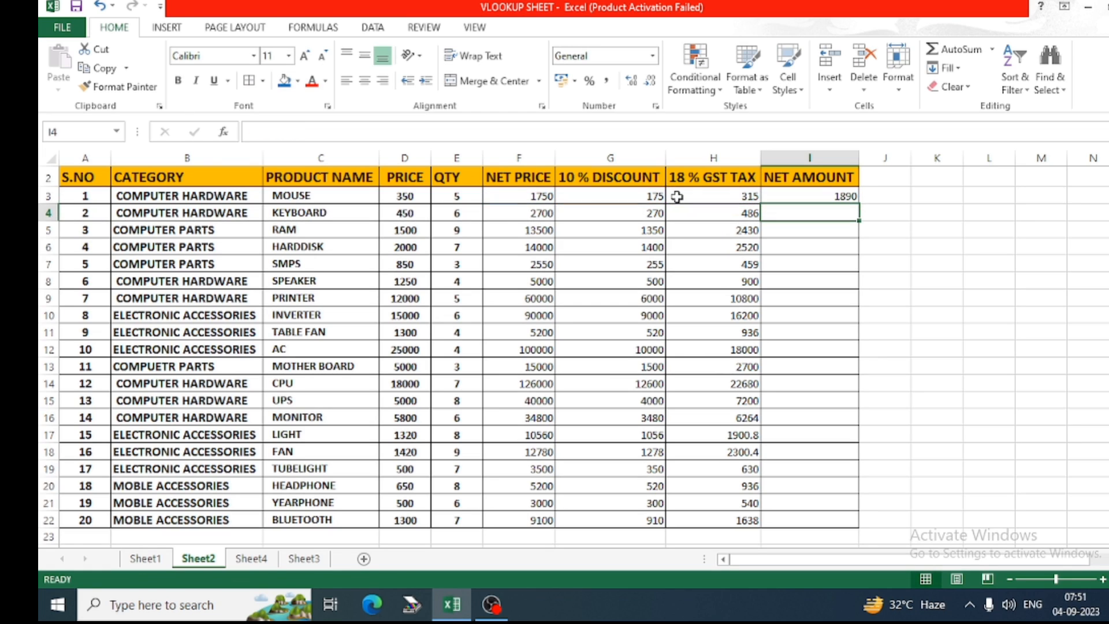
# - Fill the net amount formula from I3 into all product rows through I22 in one entry
pyautogui.press('Up')
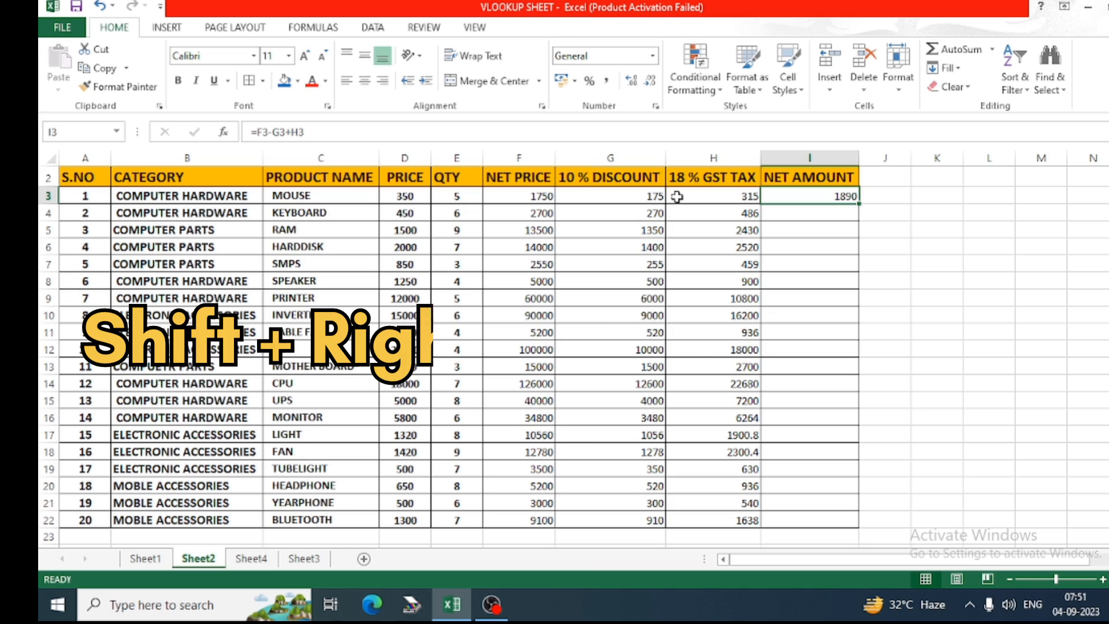
pyautogui.hotkey('shift', 'Down')
pyautogui.hotkey('shift', 'Down')
pyautogui.hotkey('shift', 'Down')
pyautogui.hotkey('shift', 'Down')
pyautogui.hotkey('shift', 'Down')
pyautogui.hotkey('shift', 'Down')
pyautogui.hotkey('shift', 'Down')
pyautogui.hotkey('shift', 'Down')
pyautogui.hotkey('shift', 'Down')
pyautogui.hotkey('shift', 'Down')
pyautogui.hotkey('shift', 'Down')
pyautogui.hotkey('shift', 'Down')
pyautogui.hotkey('shift', 'Down')
pyautogui.hotkey('shift', 'Down')
pyautogui.hotkey('shift', 'Down')
pyautogui.hotkey('shift', 'Down')
pyautogui.hotkey('shift', 'Down')
pyautogui.hotkey('shift', 'Down')
pyautogui.hotkey('shift', 'Down')
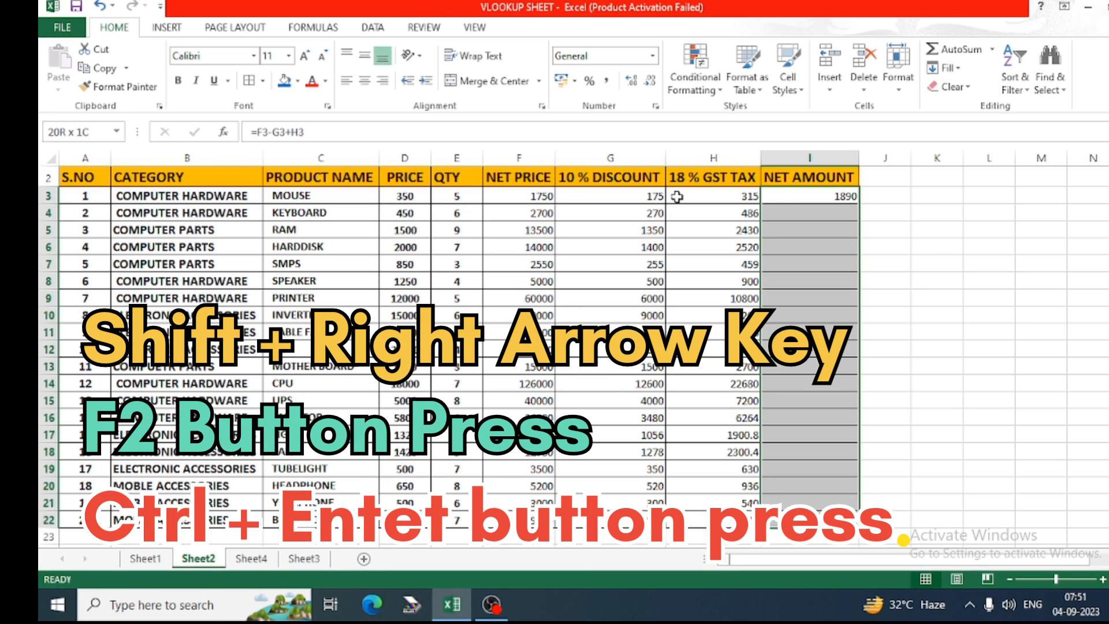
pyautogui.press('F2')
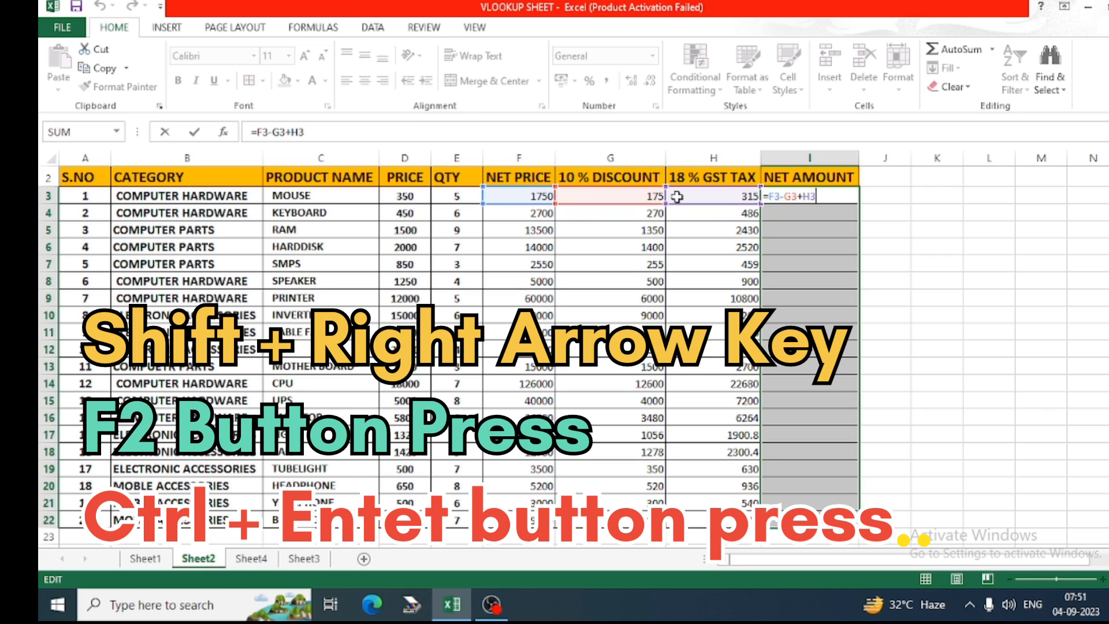
pyautogui.press('F2')
pyautogui.press('F2')
pyautogui.hotkey('ctrl', 'Return')
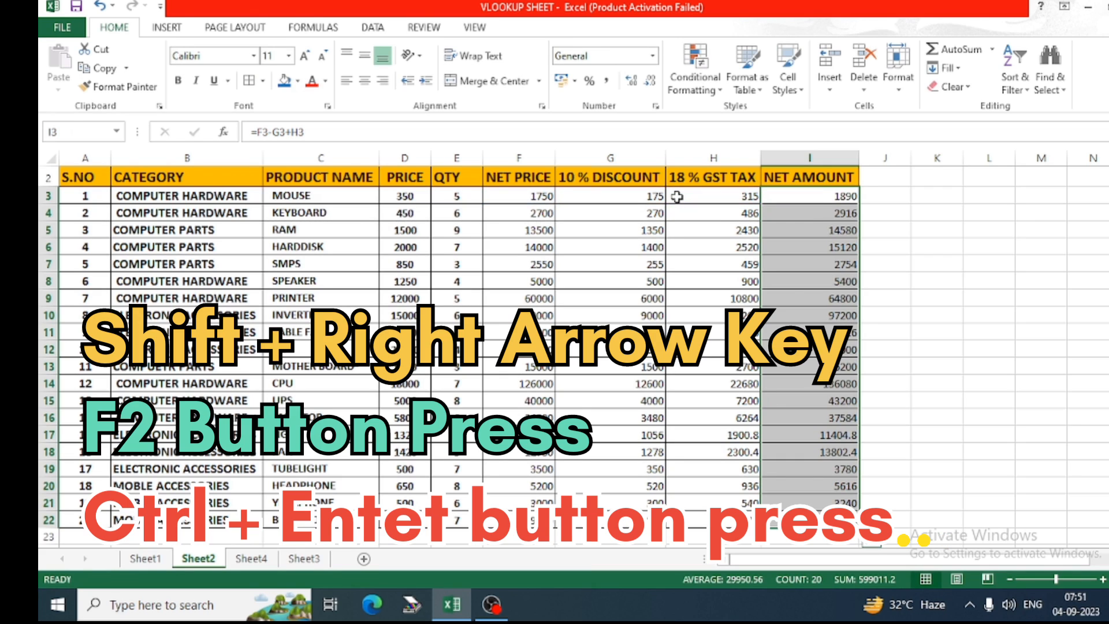
pyautogui.press('Down')
pyautogui.press('Up')
pyautogui.press('Up')
pyautogui.press('Up')
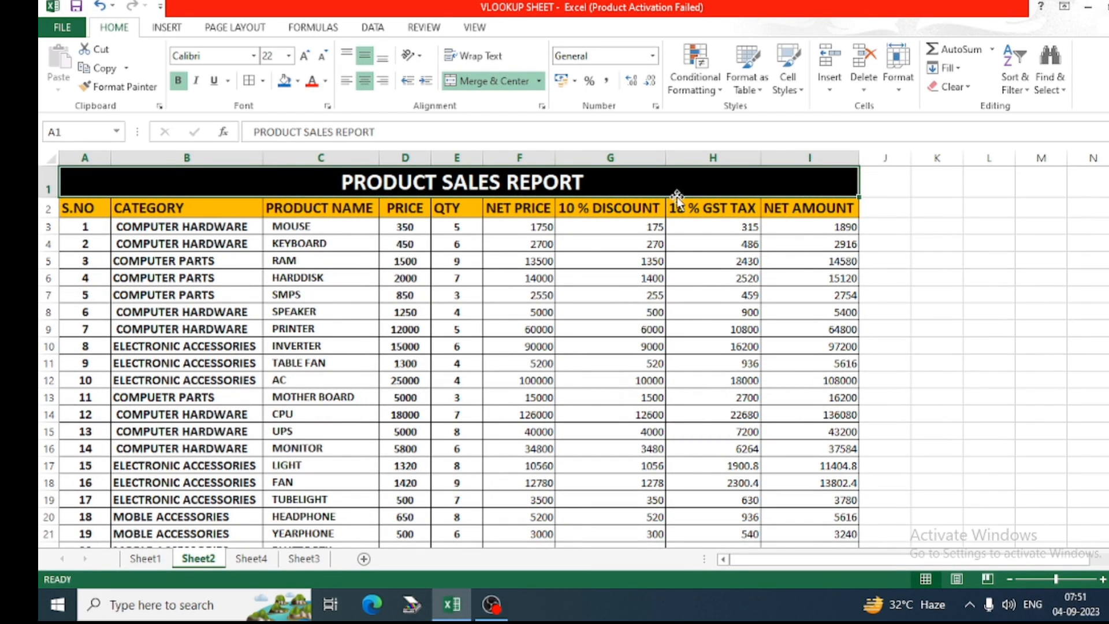
pyautogui.press('Down')
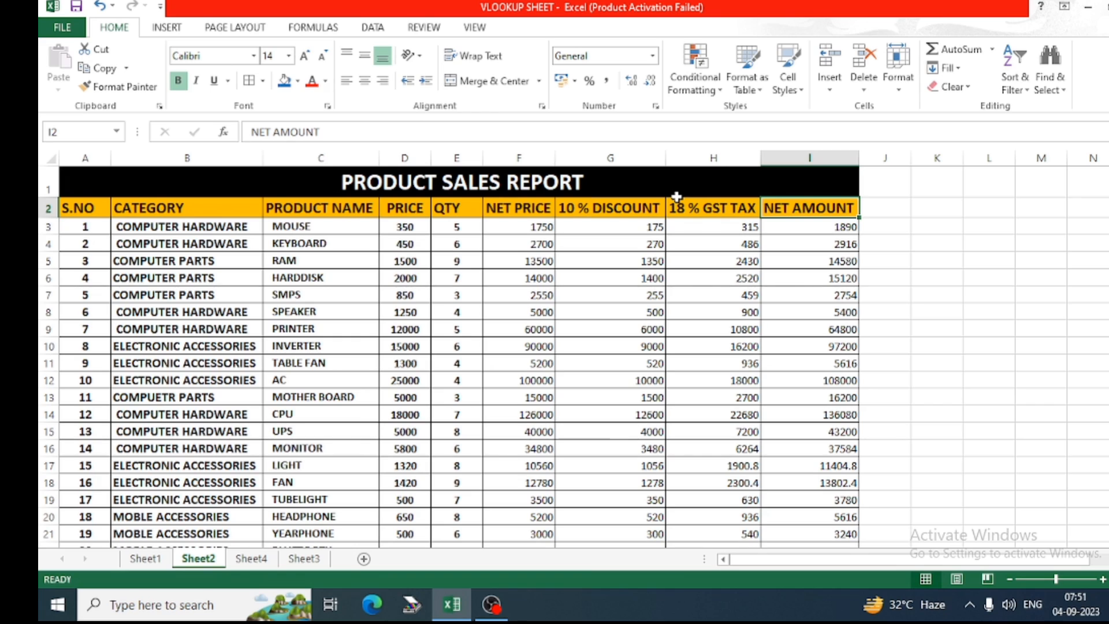